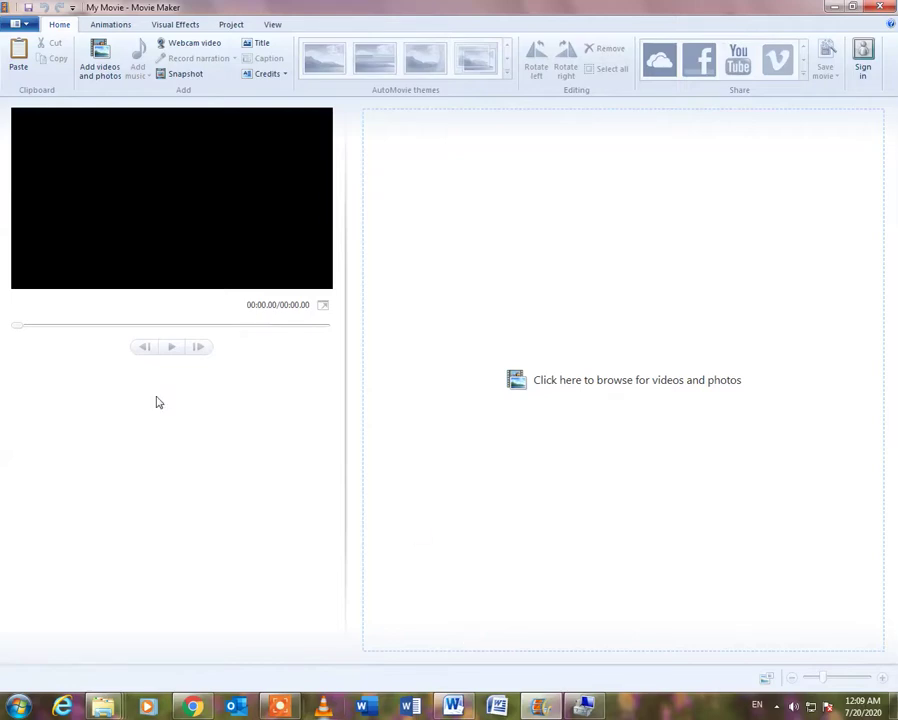
Step: Reopen the recent My Movie.wlmp project, then close the File menu without saving
{"action": "left_click", "coordinate": [16, 22]}
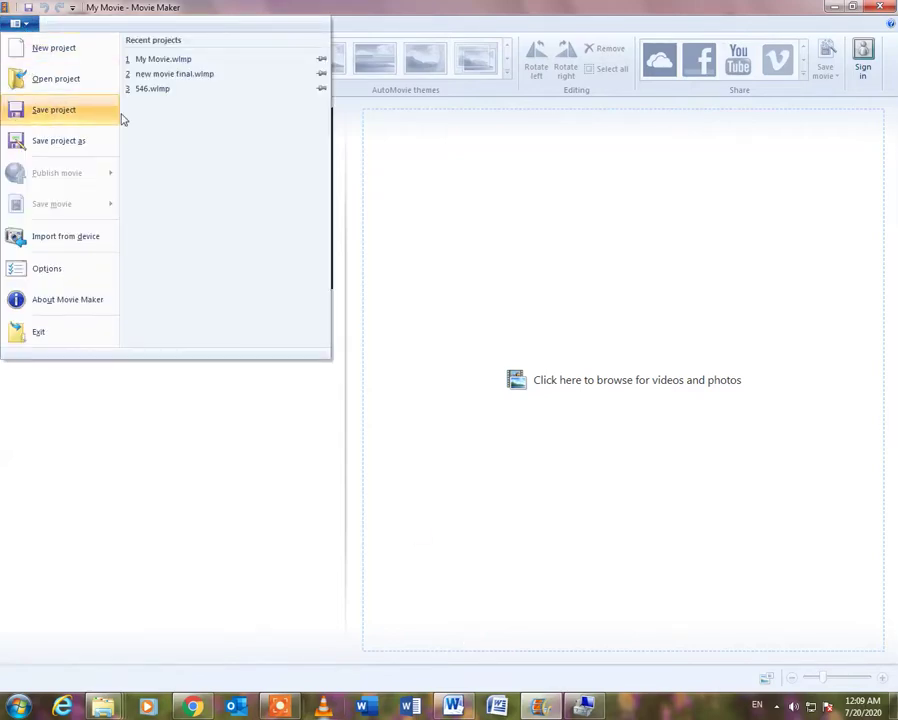
{"action": "left_click", "coordinate": [188, 60]}
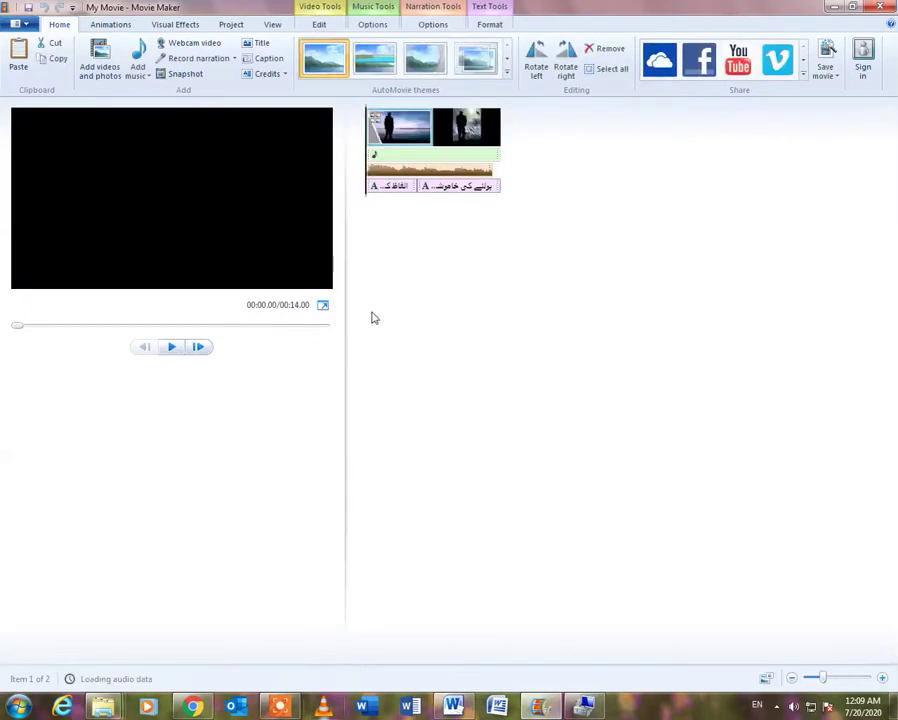
{"action": "left_click", "coordinate": [22, 25]}
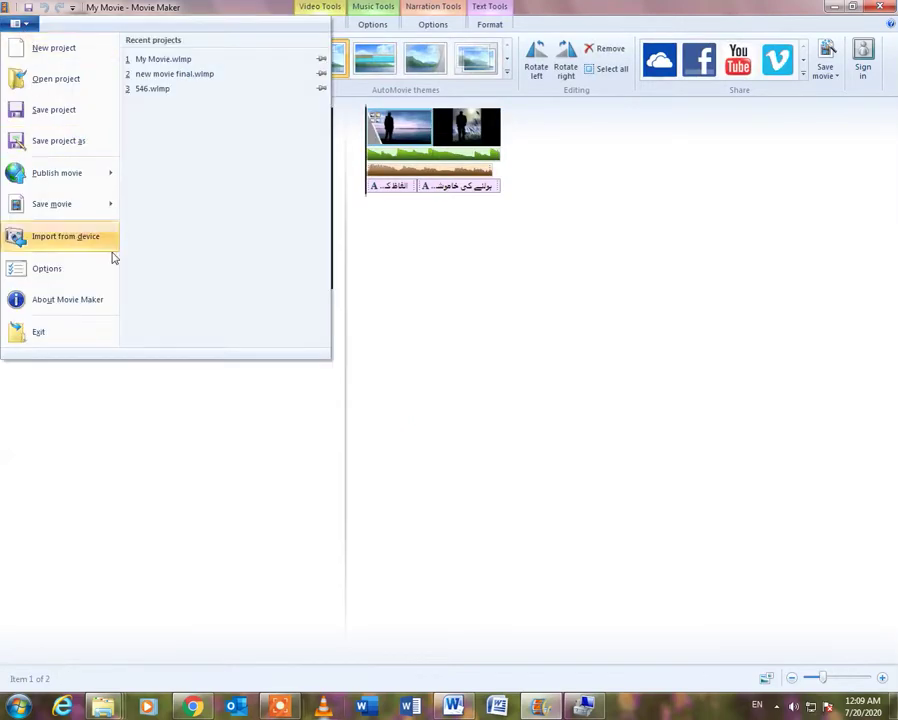
{"action": "mouse_move", "coordinate": [112, 203]}
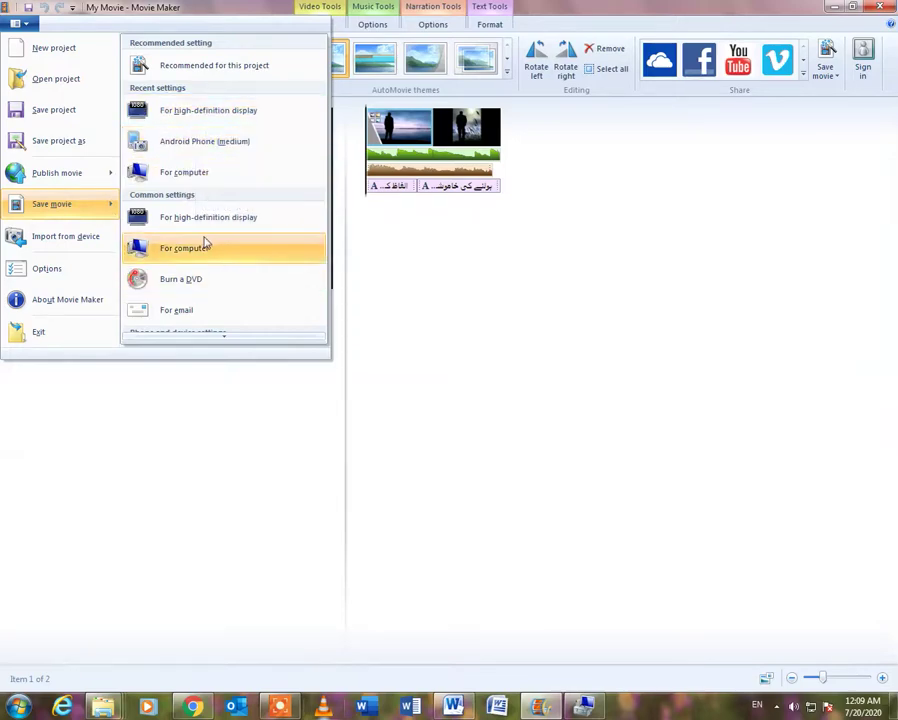
{"action": "left_click", "coordinate": [682, 430]}
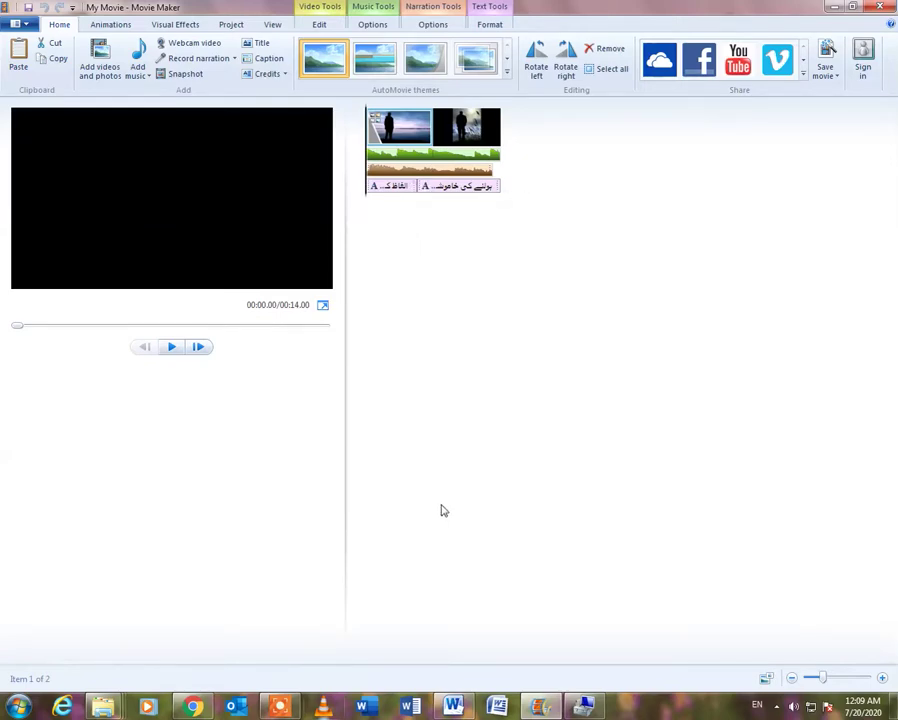
{"action": "key", "text": "super"}
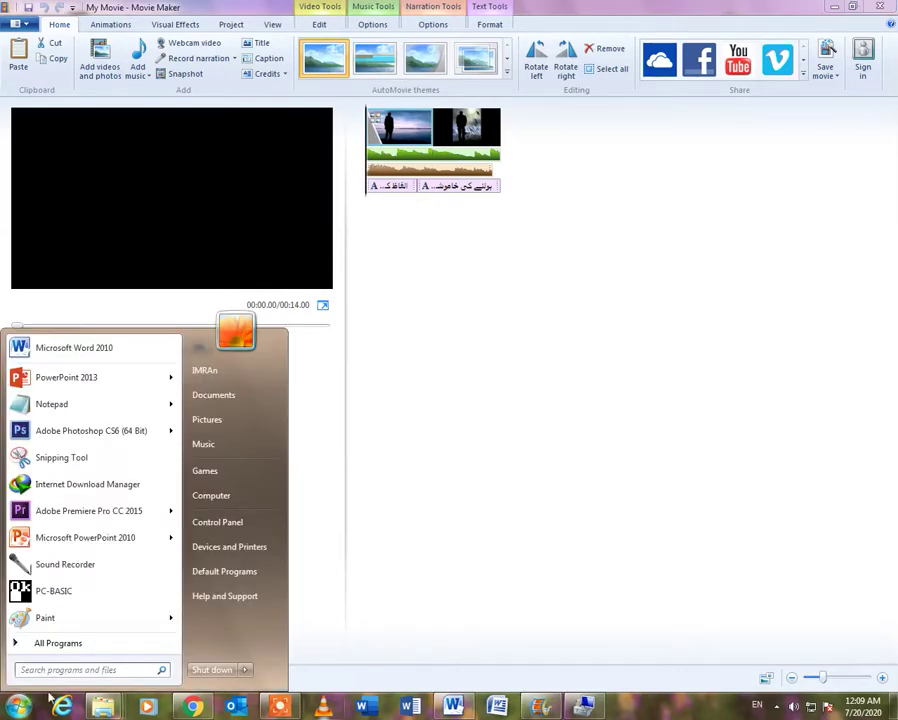
Step: Open Computer Management's Device Manager and expand the Display adapters category
{"action": "right_click", "coordinate": [226, 497]}
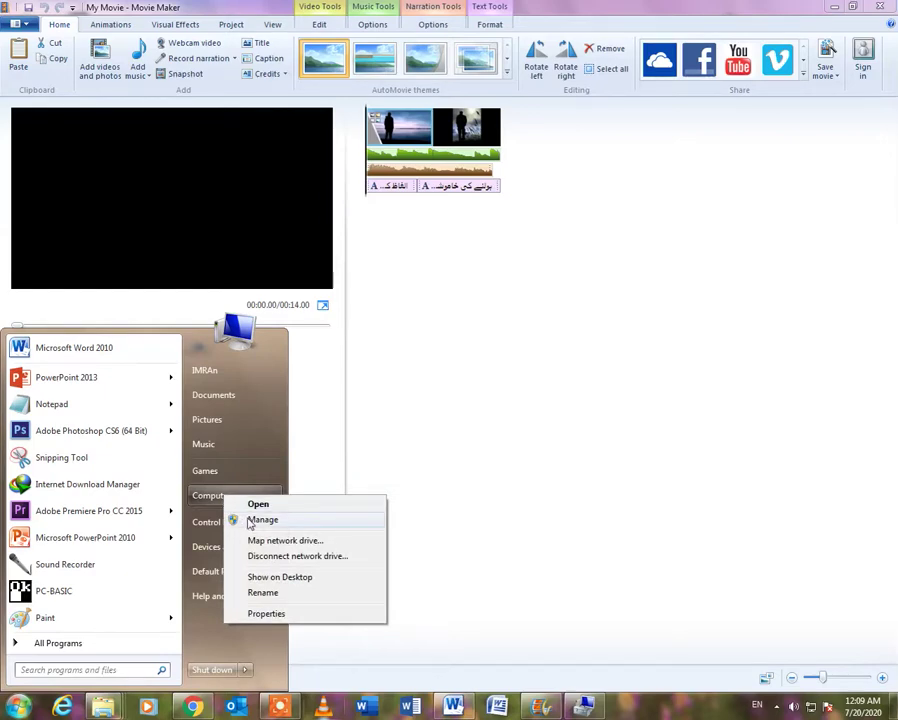
{"action": "left_click", "coordinate": [256, 521]}
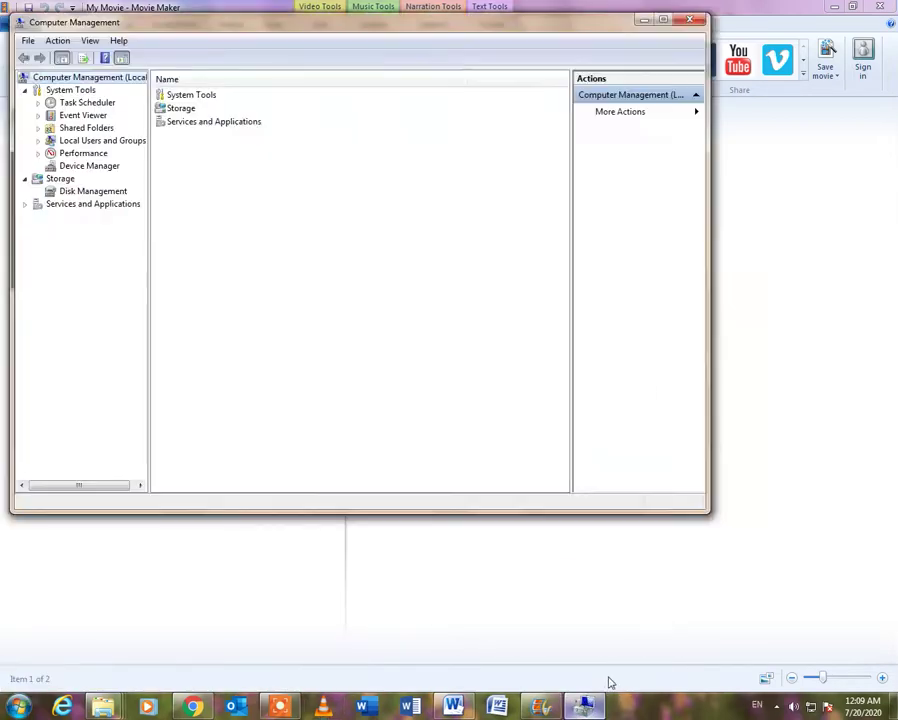
{"action": "left_click", "coordinate": [86, 166]}
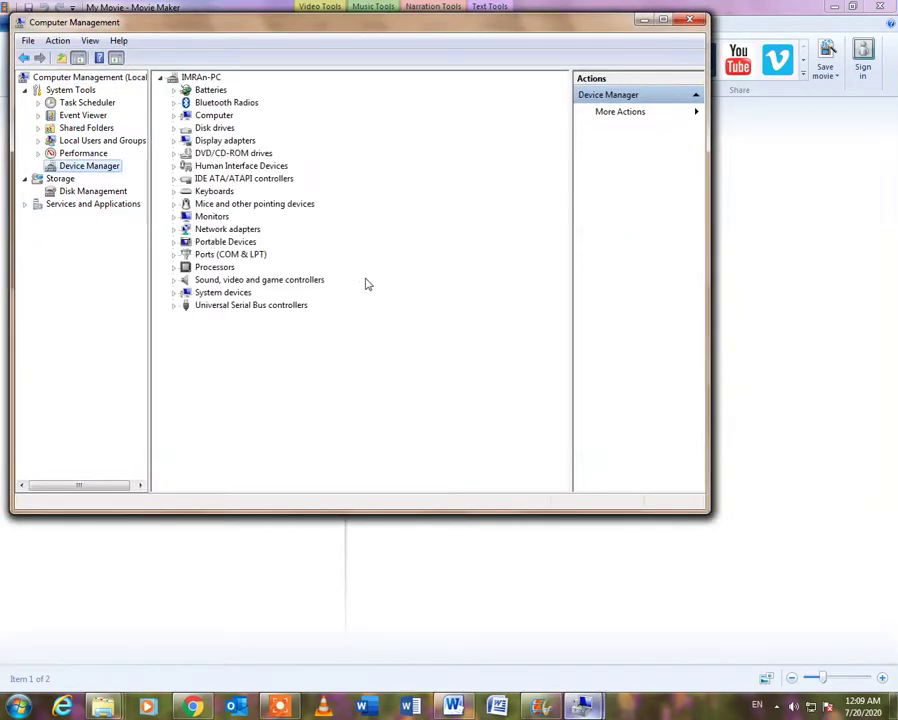
{"action": "left_click", "coordinate": [173, 142]}
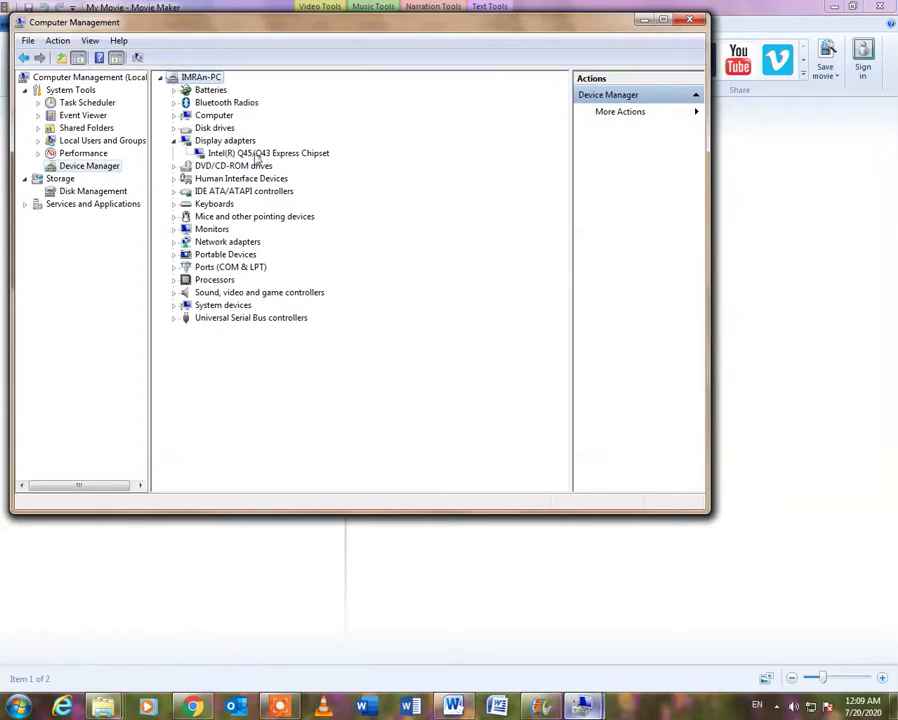
Step: Start Update Driver Software for the Intel Q45/Q43 adapter, cancel it, and close Computer Management
{"action": "left_click", "coordinate": [258, 155]}
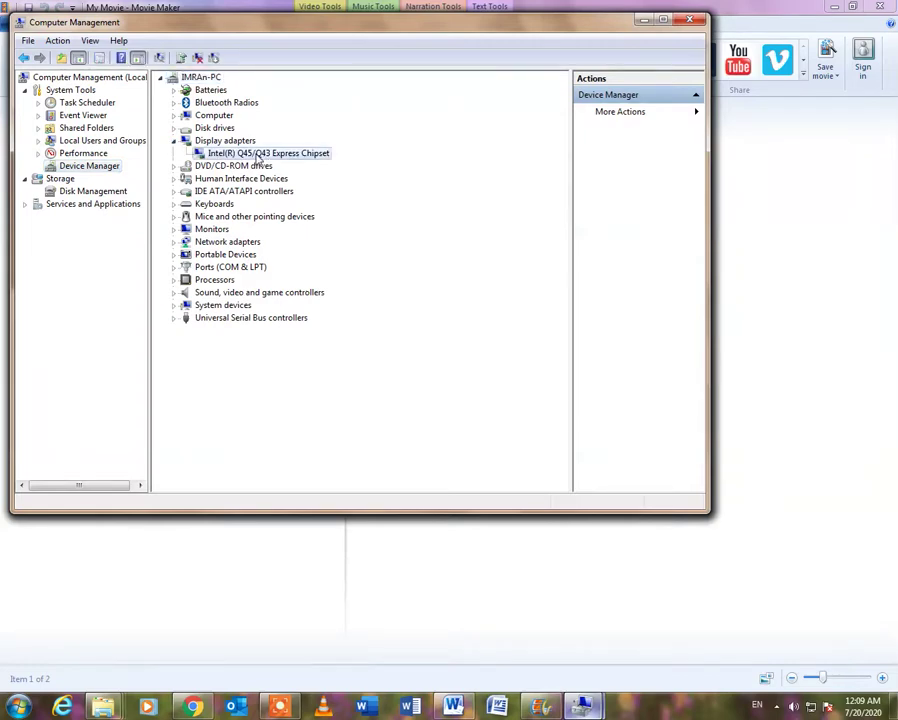
{"action": "right_click", "coordinate": [258, 155]}
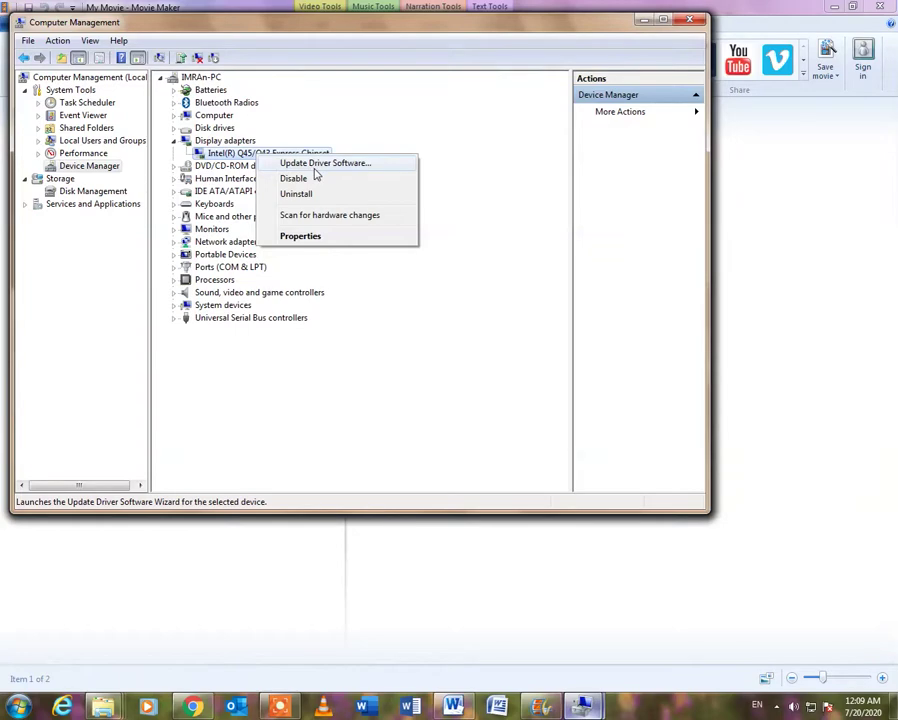
{"action": "left_click", "coordinate": [314, 167]}
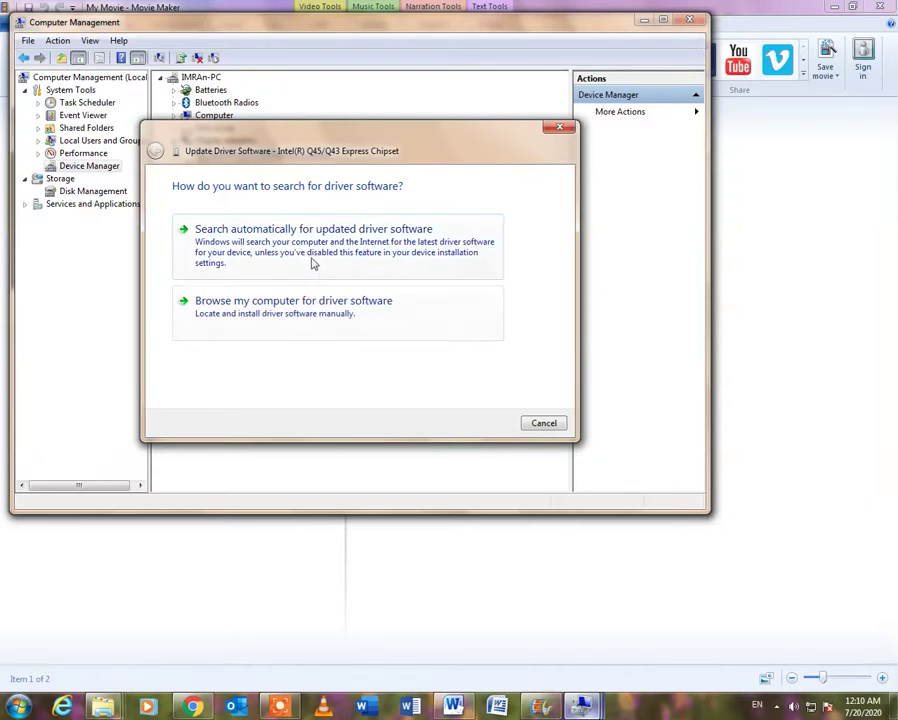
{"action": "left_click", "coordinate": [545, 424]}
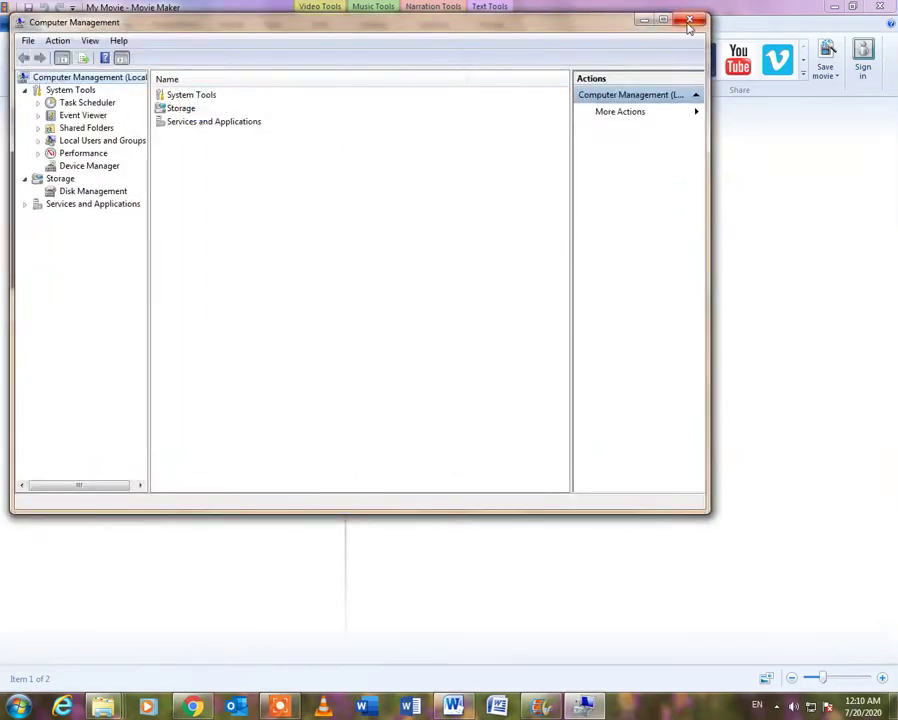
{"action": "left_click", "coordinate": [688, 22]}
Step: Save the movie for computer as My Movie on the Desktop, replacing the existing file
{"action": "left_click", "coordinate": [16, 22]}
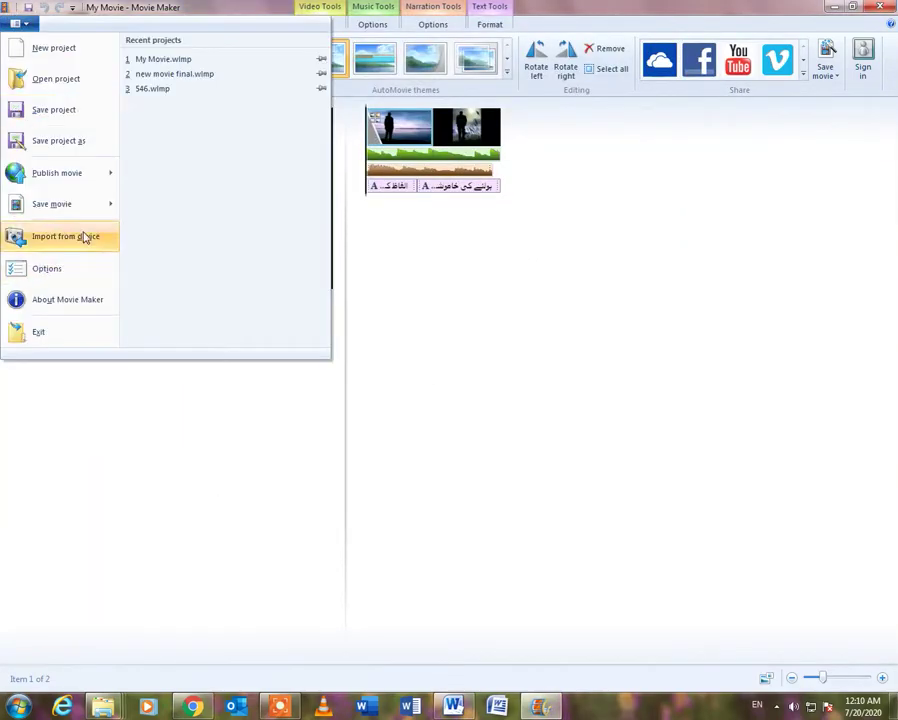
{"action": "mouse_move", "coordinate": [112, 205]}
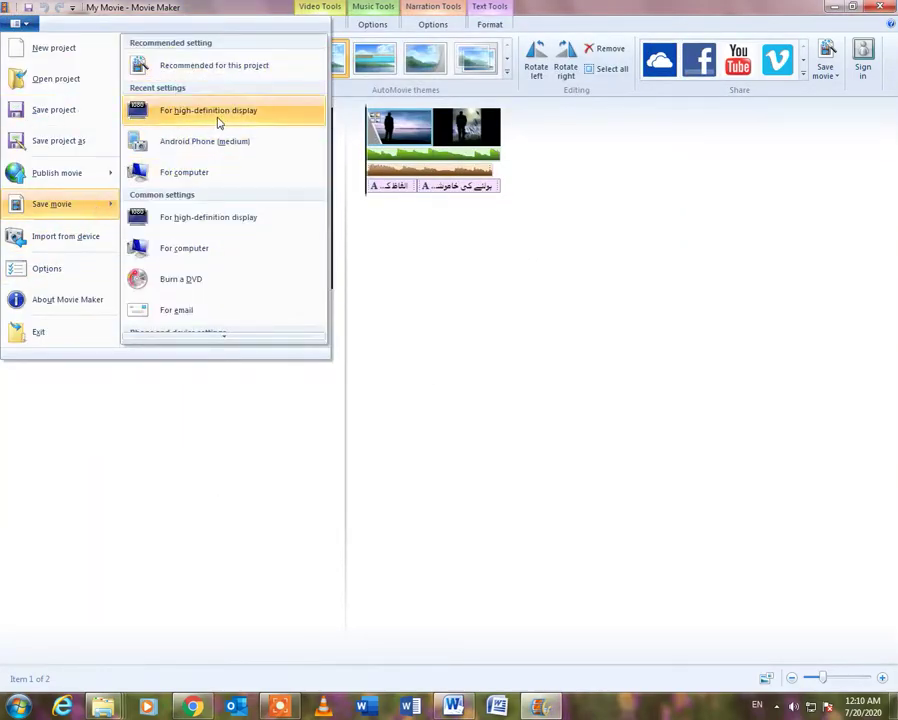
{"action": "left_click", "coordinate": [204, 172]}
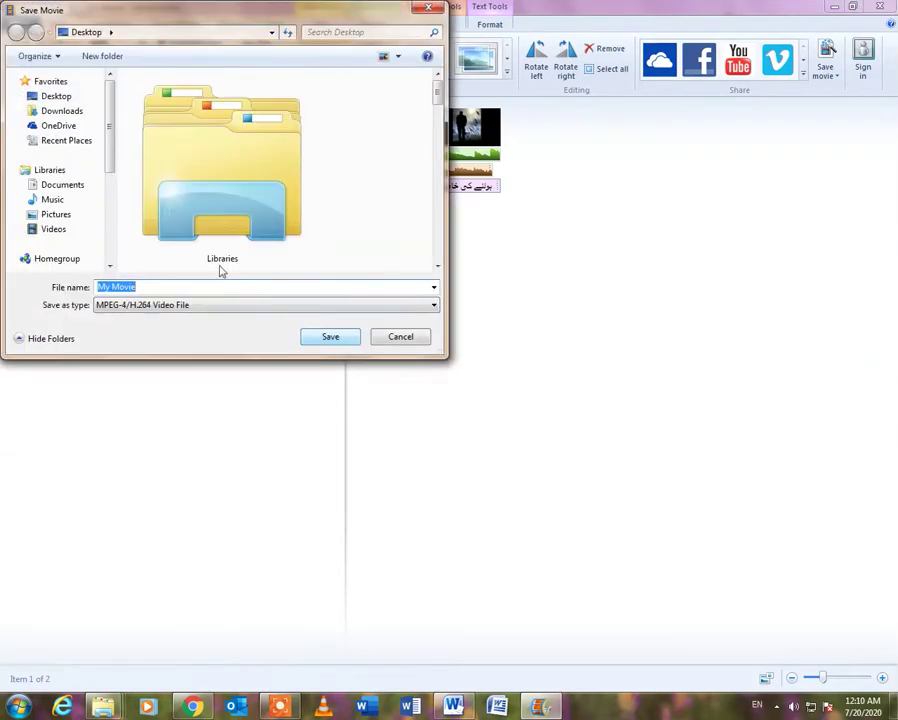
{"action": "left_click", "coordinate": [56, 96]}
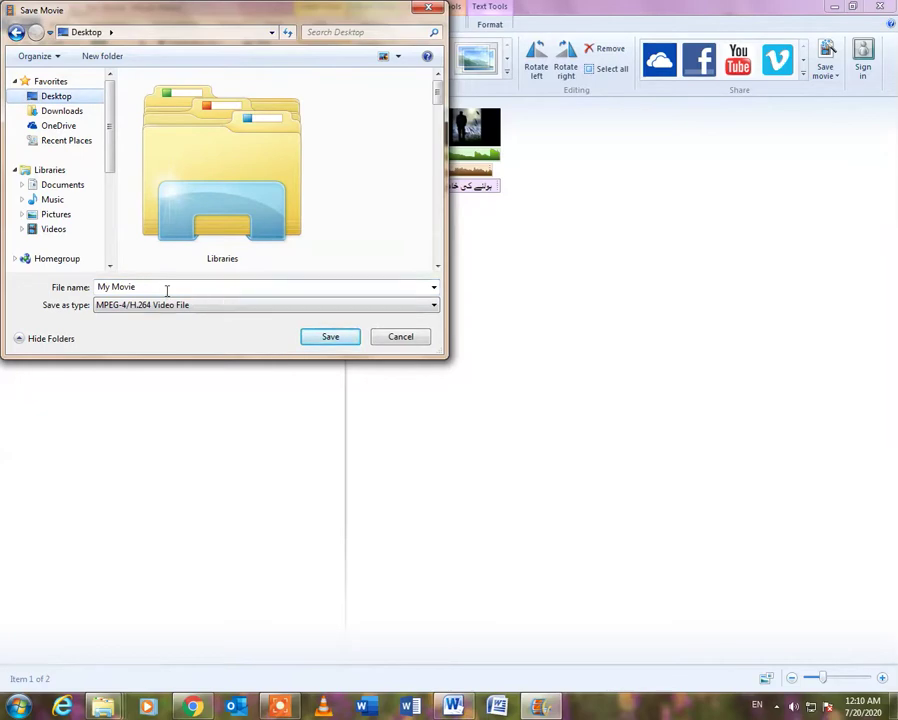
{"action": "left_click", "coordinate": [338, 339]}
{"action": "left_click", "coordinate": [490, 356]}
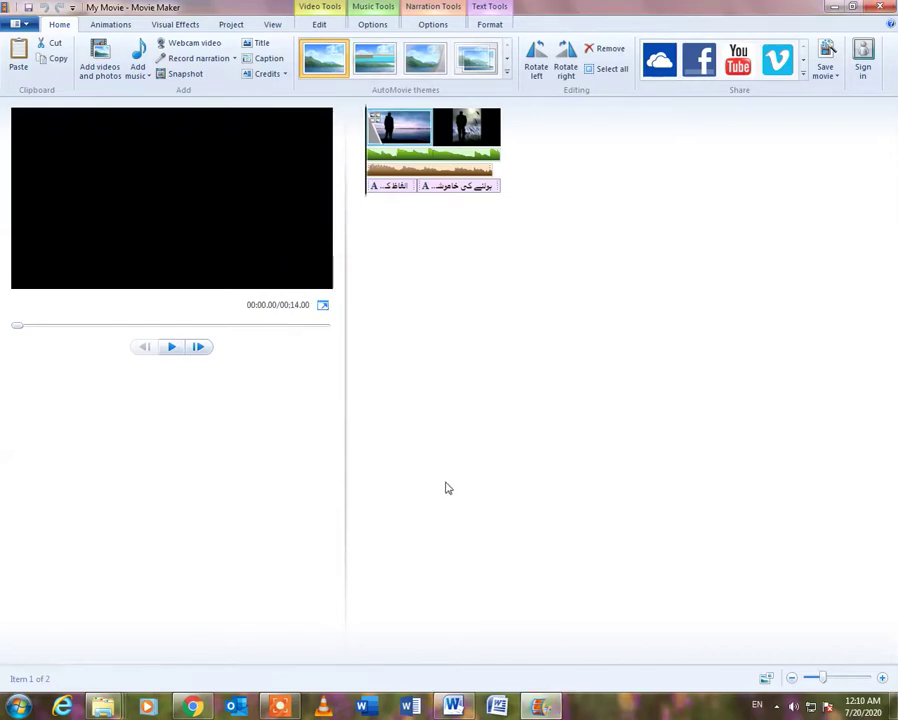
{"action": "left_click", "coordinate": [487, 374]}
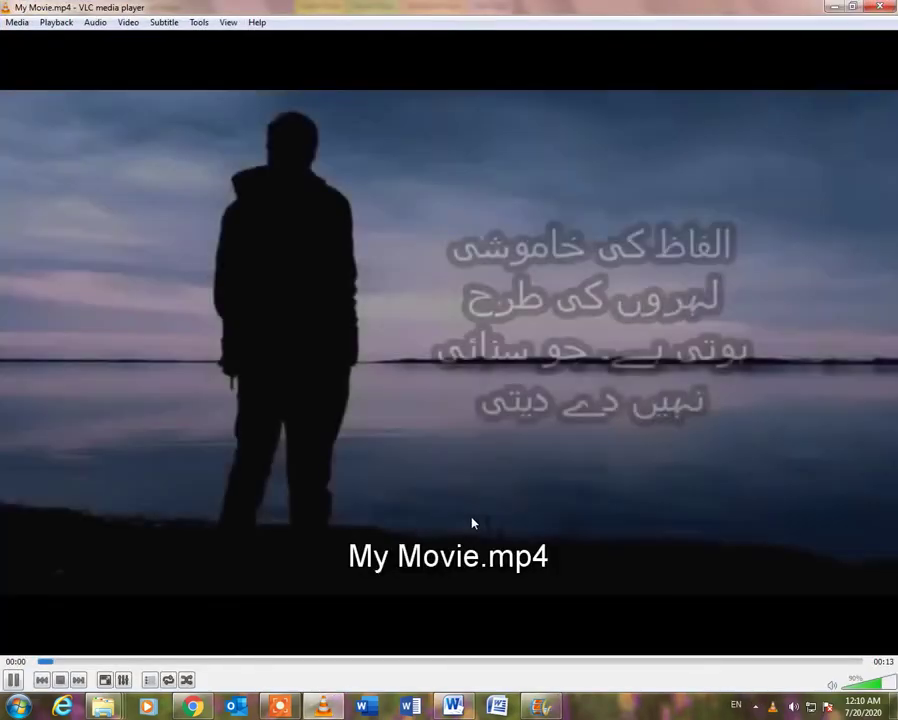
{"action": "scroll", "coordinate": [472, 522], "scroll_direction": "up", "scroll_amount": 2}
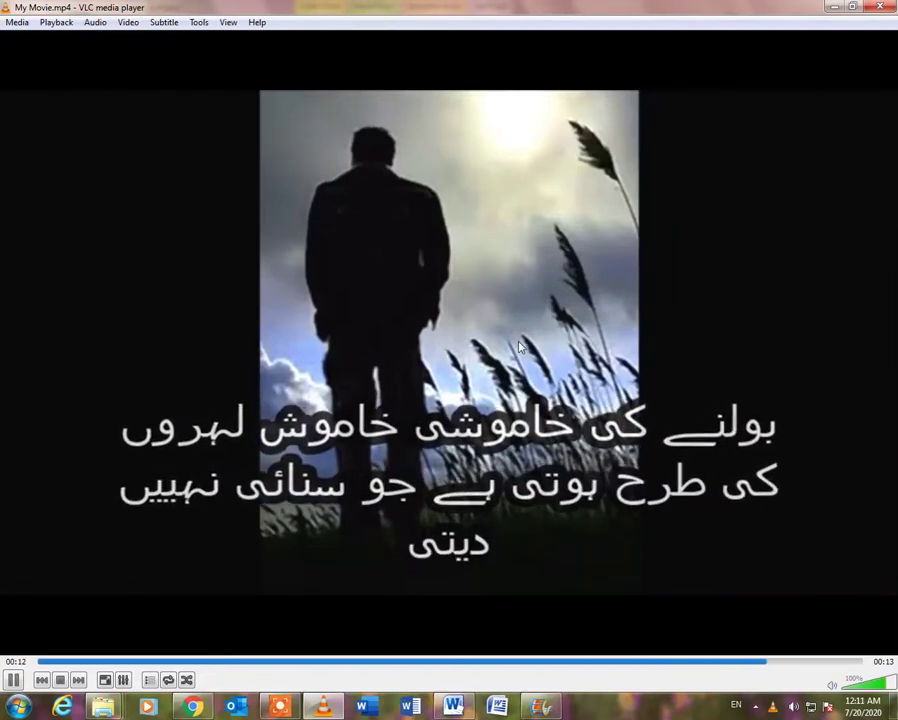
{"action": "left_click", "coordinate": [880, 7]}
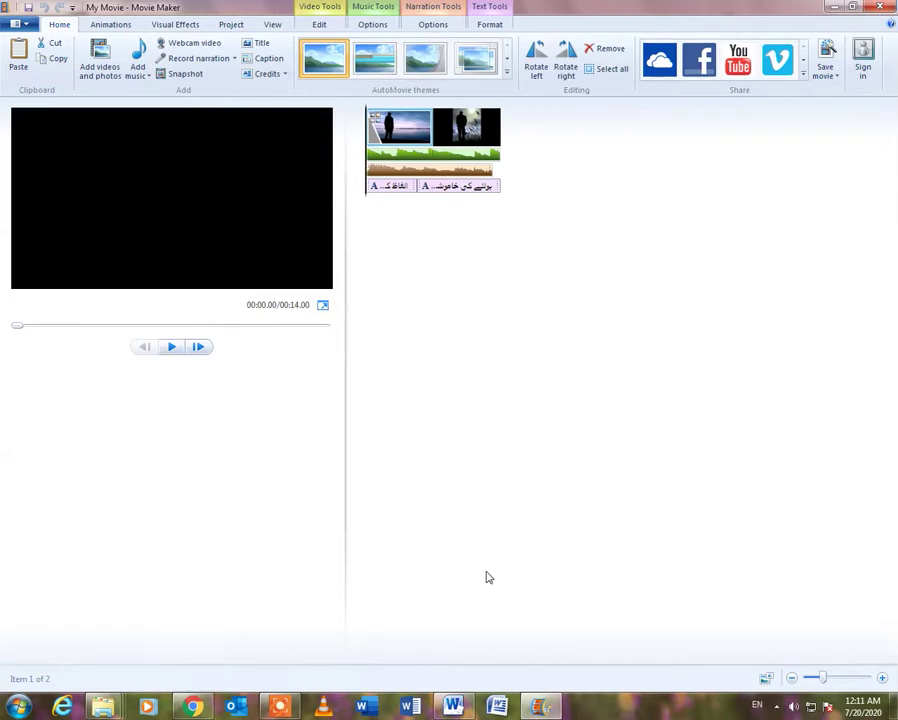
Step: Search Google for 'youtube to mp3'
{"action": "left_click", "coordinate": [193, 707]}
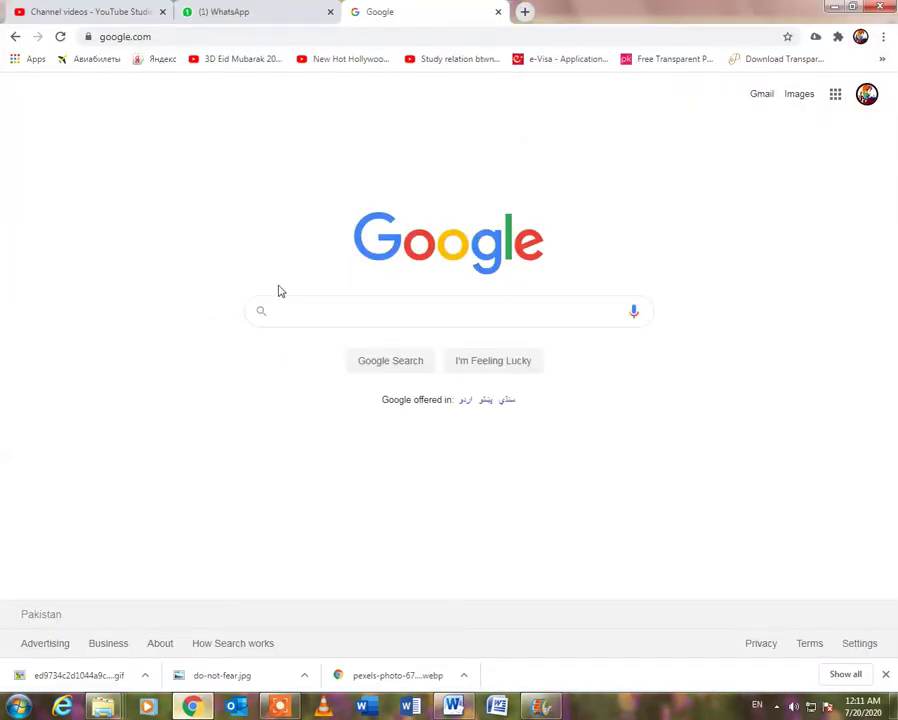
{"action": "type", "text": "mp"}
{"action": "type", "text": "3"}
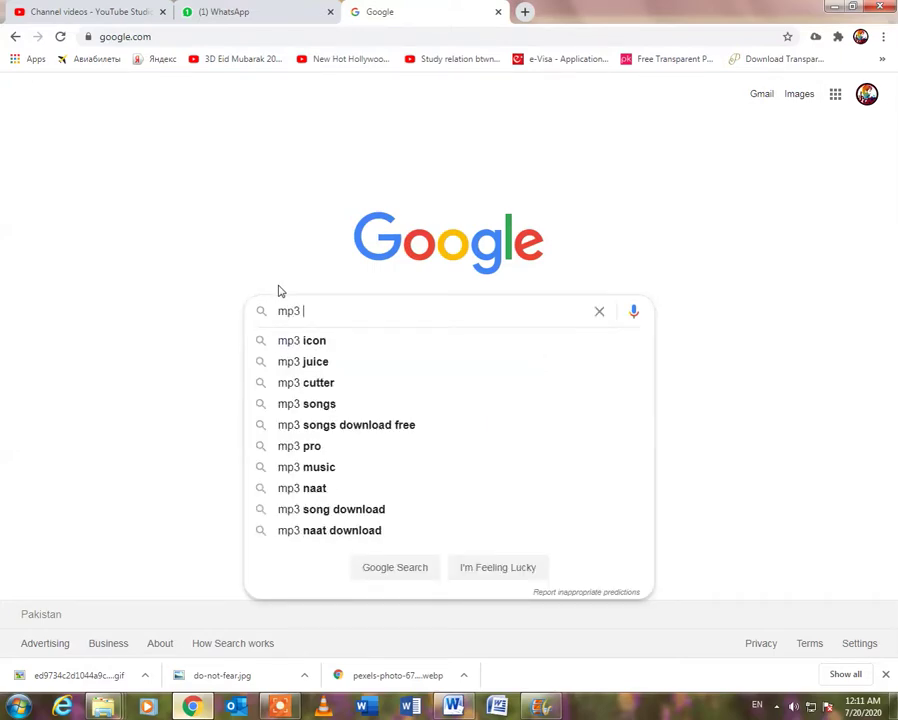
{"action": "key", "text": "BackSpace"}
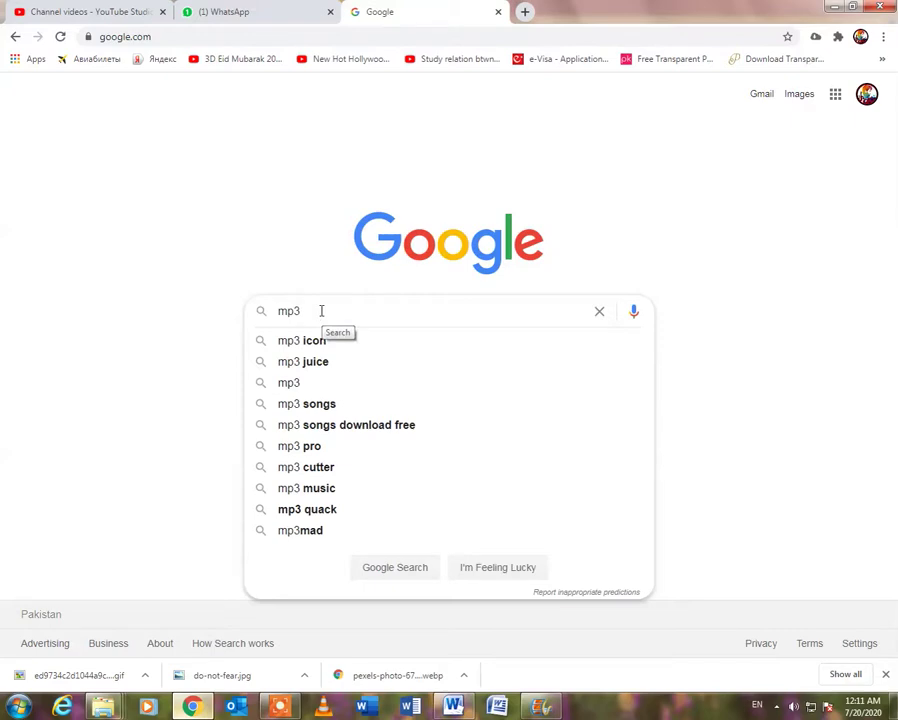
{"action": "type", "text": "youtu"}
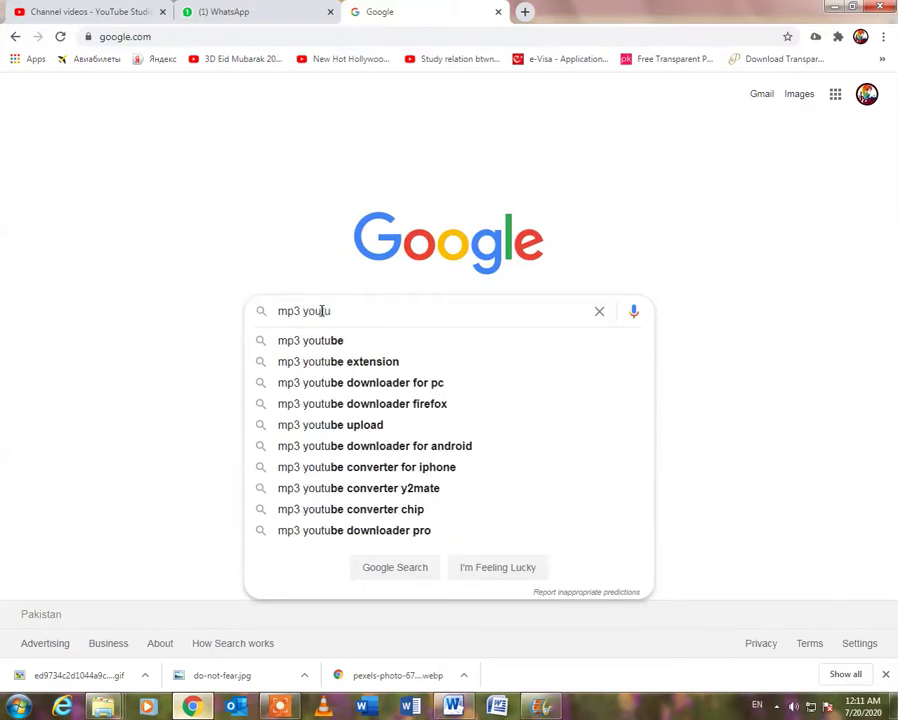
{"action": "type", "text": "be to mp"}
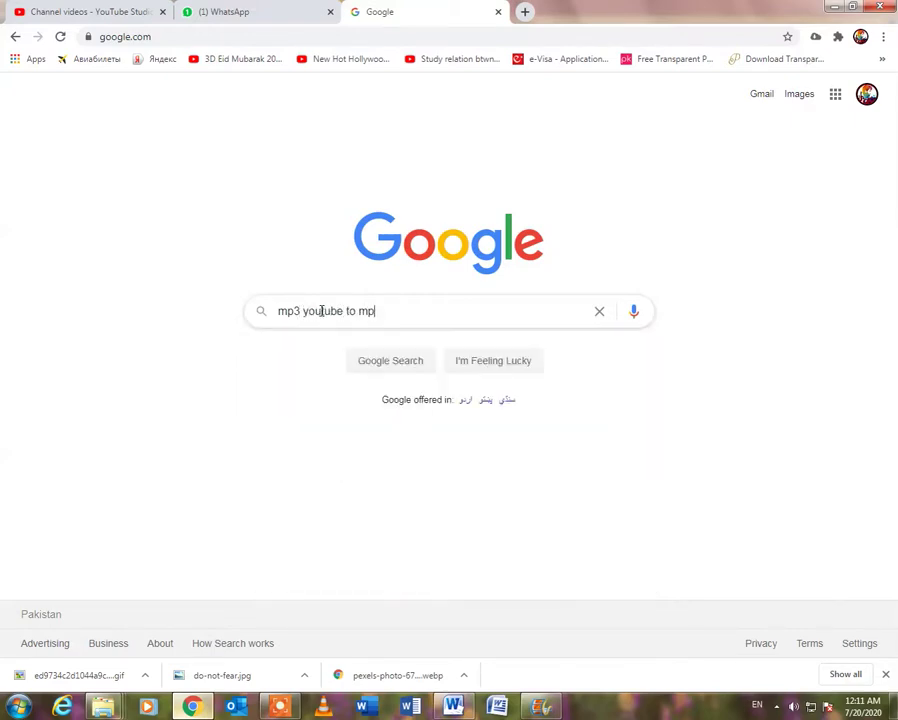
{"action": "type", "text": "3"}
{"action": "left_click_drag", "start_coordinate": [305, 312], "coordinate": [170, 308]}
{"action": "key", "text": "BackSpace"}
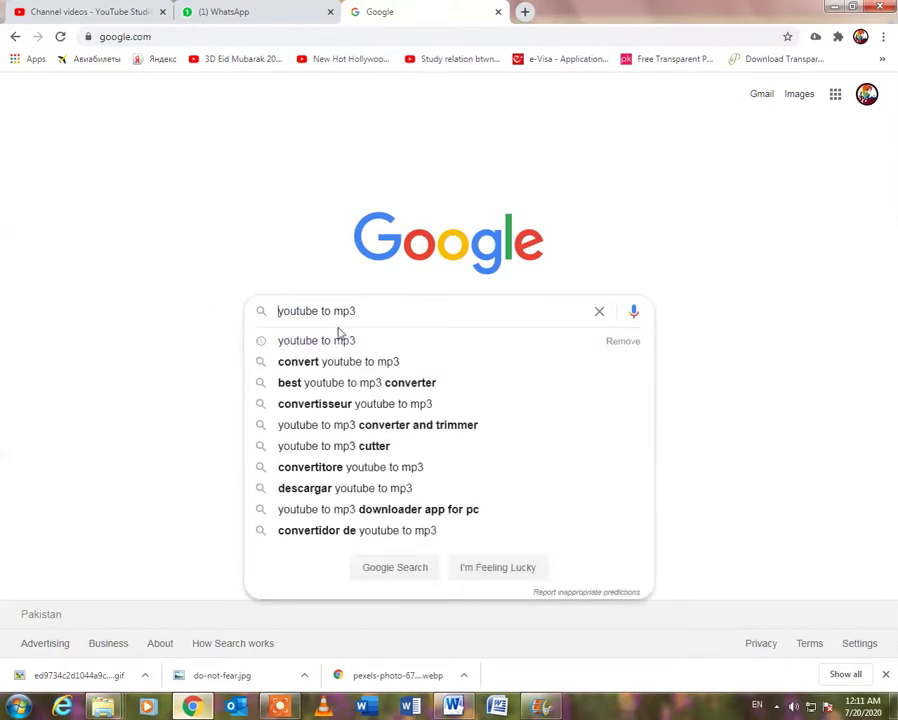
{"action": "left_click", "coordinate": [340, 340]}
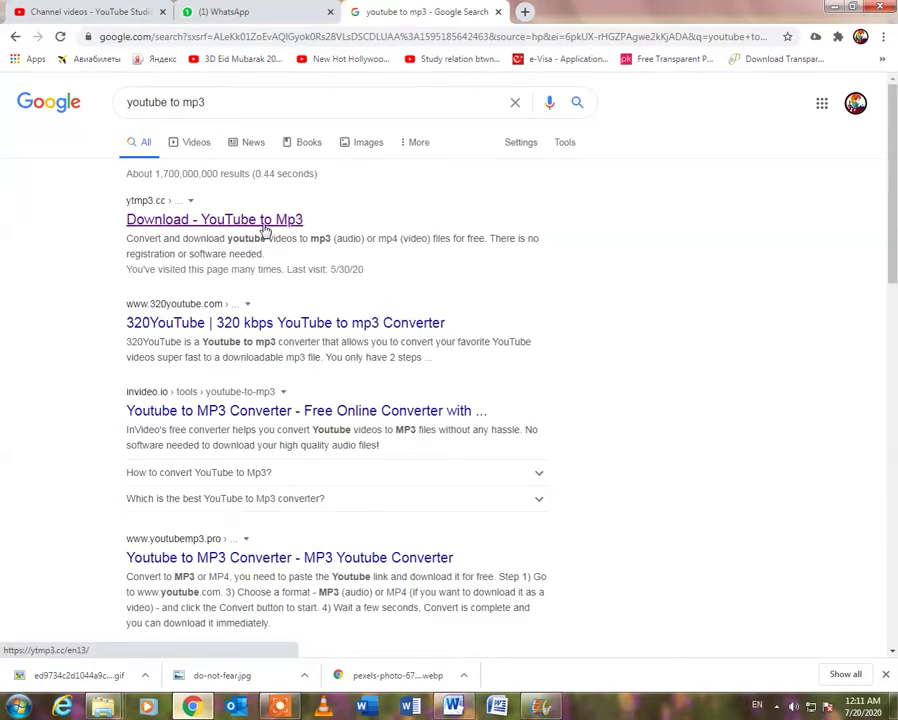
Step: Scroll through the results, then minimize Chrome to return to Movie Maker
{"action": "scroll", "coordinate": [280, 226], "scroll_direction": "down", "scroll_amount": 3}
{"action": "scroll", "coordinate": [300, 250], "scroll_direction": "up", "scroll_amount": 3}
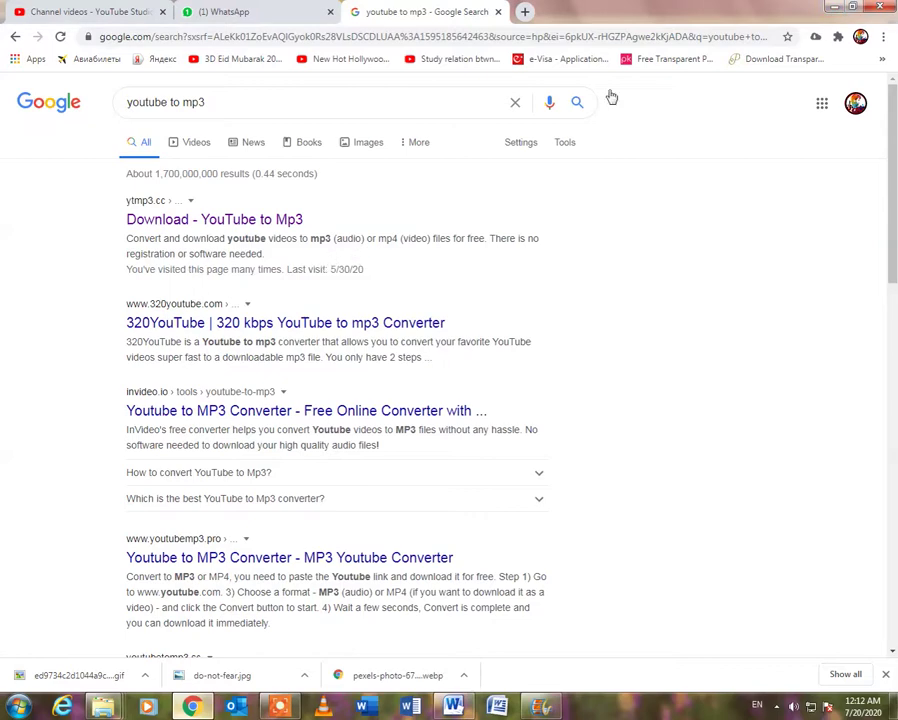
{"action": "left_click", "coordinate": [833, 7]}
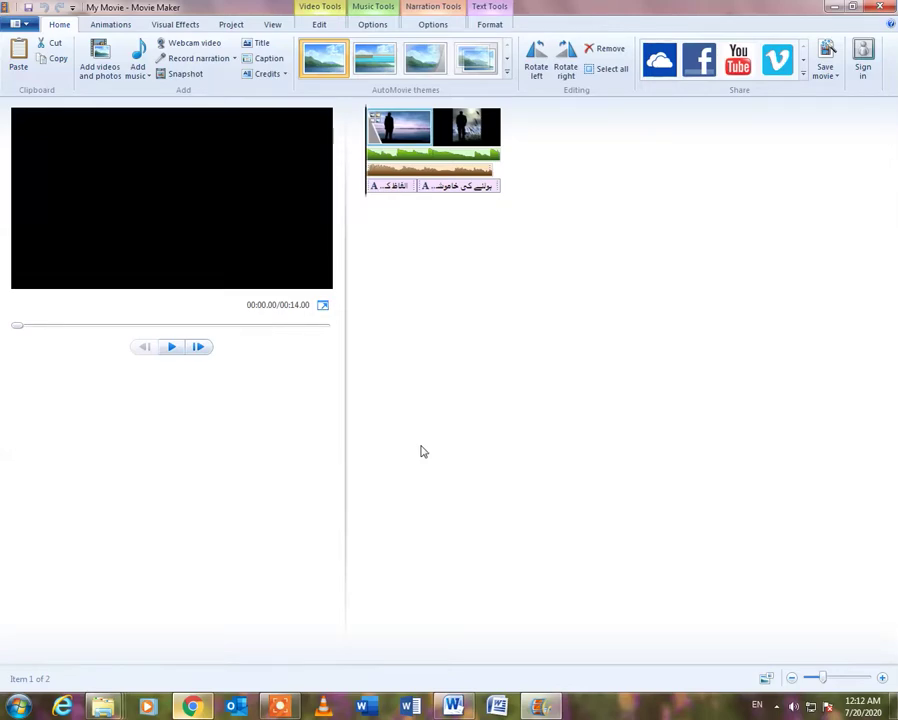
Step: Preview the first captioned photo, then bring up the Add videos and photos file picker
{"action": "left_click", "coordinate": [386, 113]}
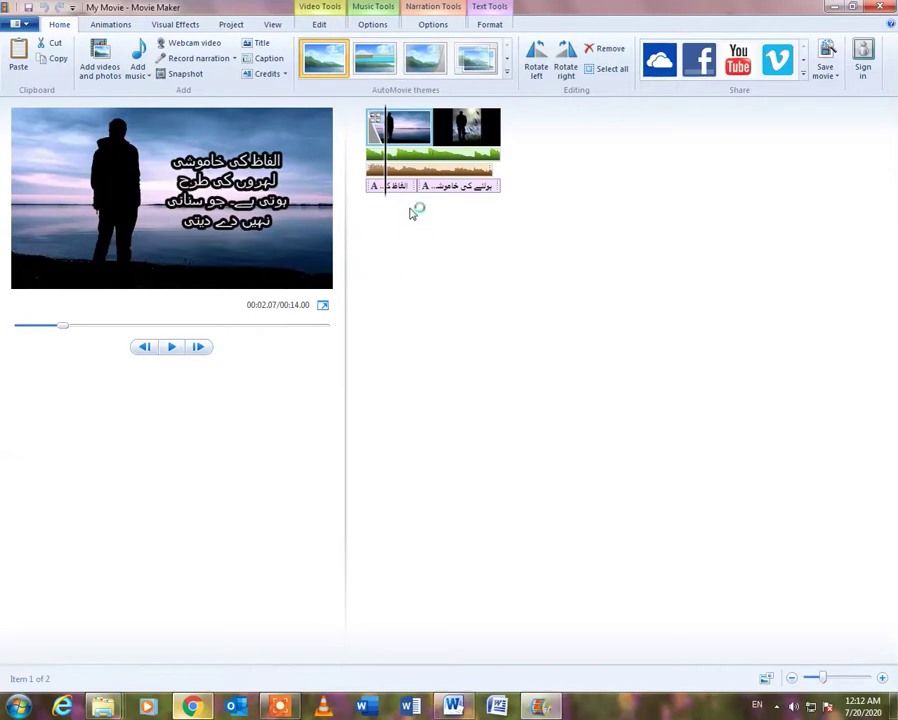
{"action": "left_click", "coordinate": [97, 58]}
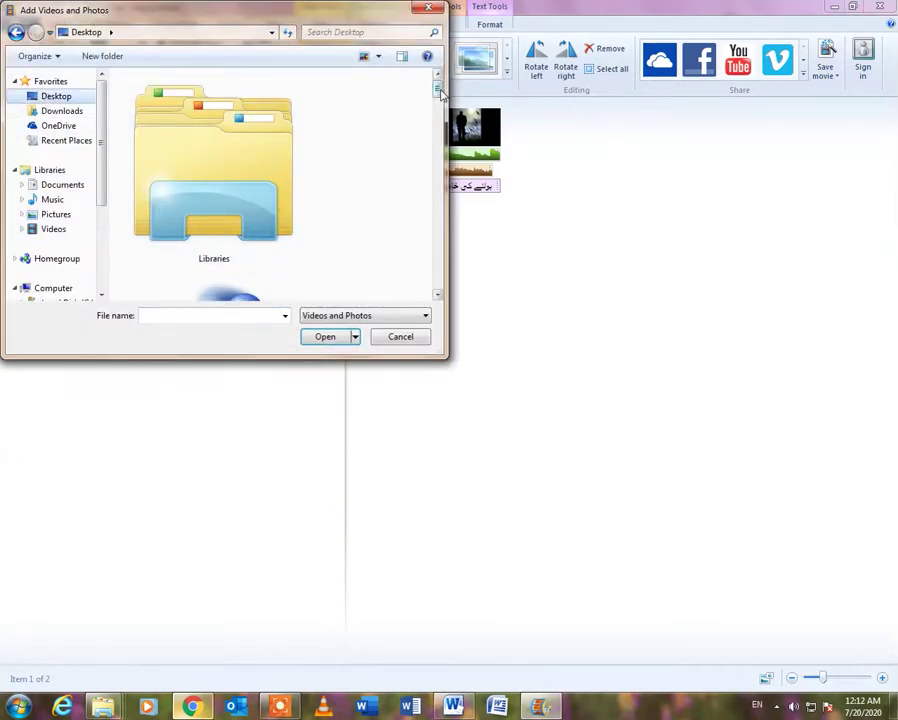
Step: Add the do-not-fear photo, then delete that extra clip and select the music track
{"action": "mouse_move", "coordinate": [436, 90]}
{"action": "left_mouse_down"}
{"action": "mouse_move", "coordinate": [436, 300]}
{"action": "mouse_move", "coordinate": [411, 210]}
{"action": "left_mouse_up"}
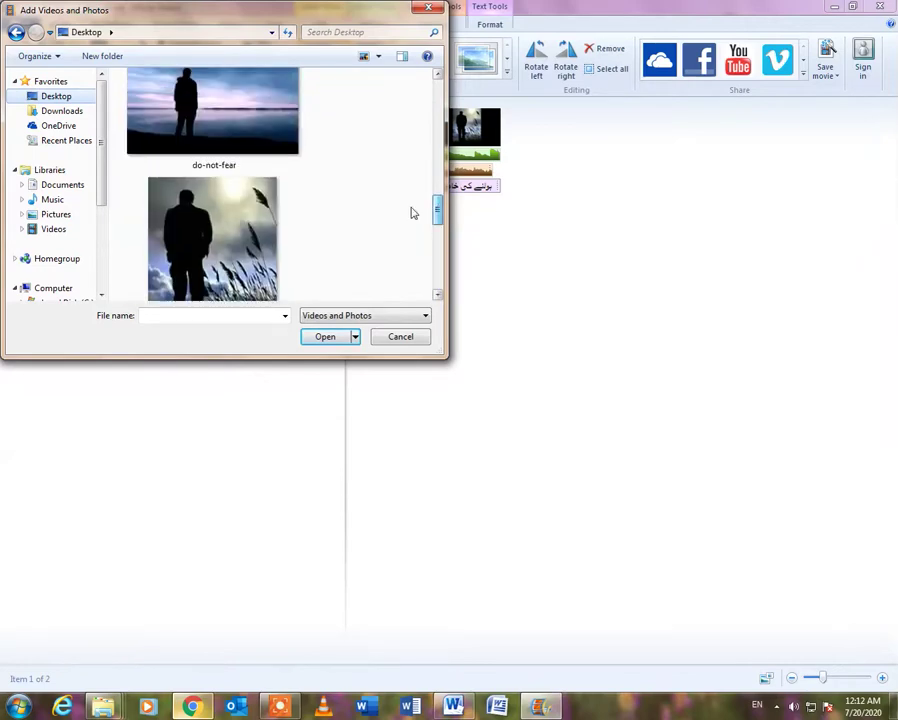
{"action": "left_click", "coordinate": [229, 119]}
{"action": "double_click", "coordinate": [229, 119]}
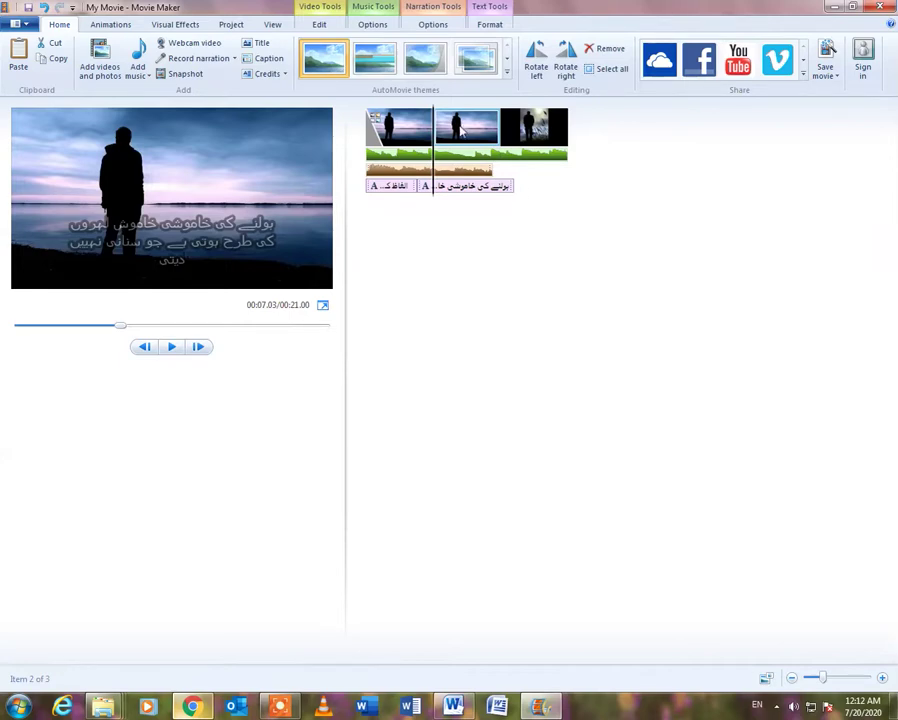
{"action": "key", "text": "Delete"}
{"action": "left_click", "coordinate": [472, 172]}
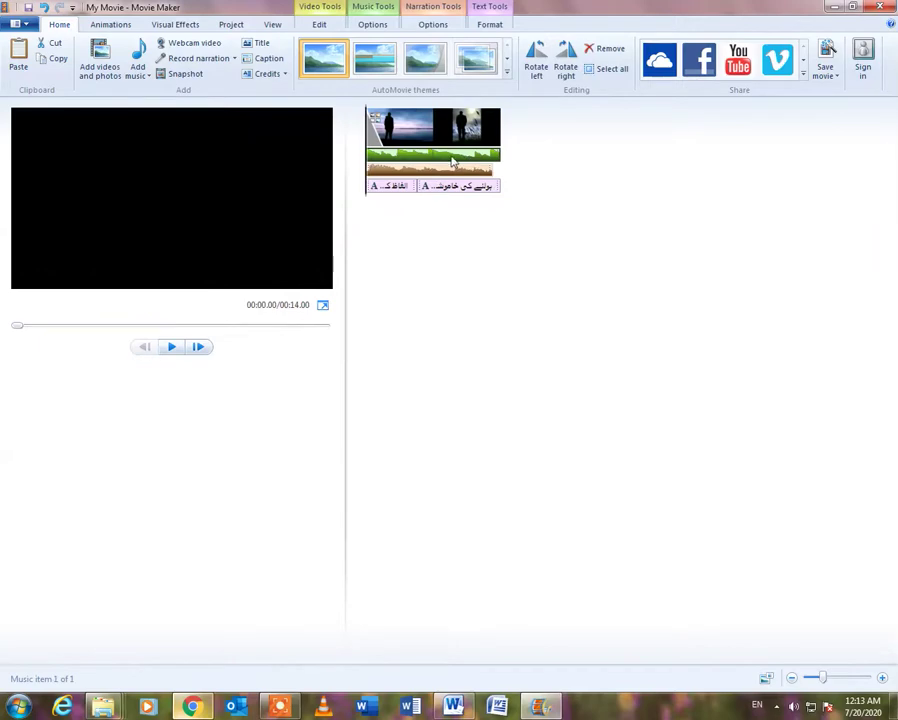
{"action": "left_click", "coordinate": [138, 70]}
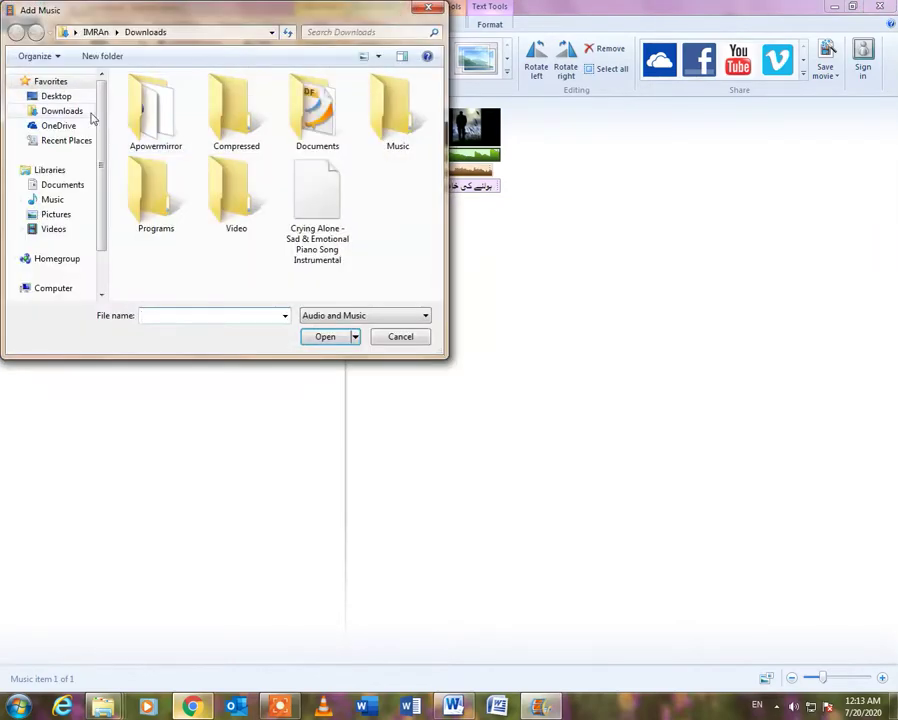
{"action": "left_click", "coordinate": [396, 338]}
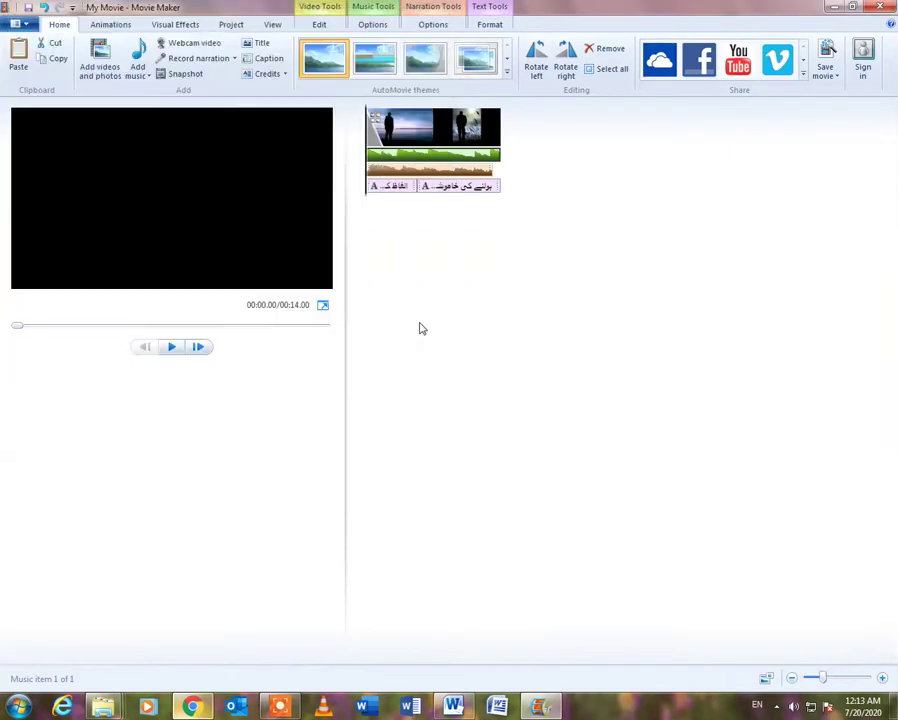
{"action": "left_click", "coordinate": [378, 175]}
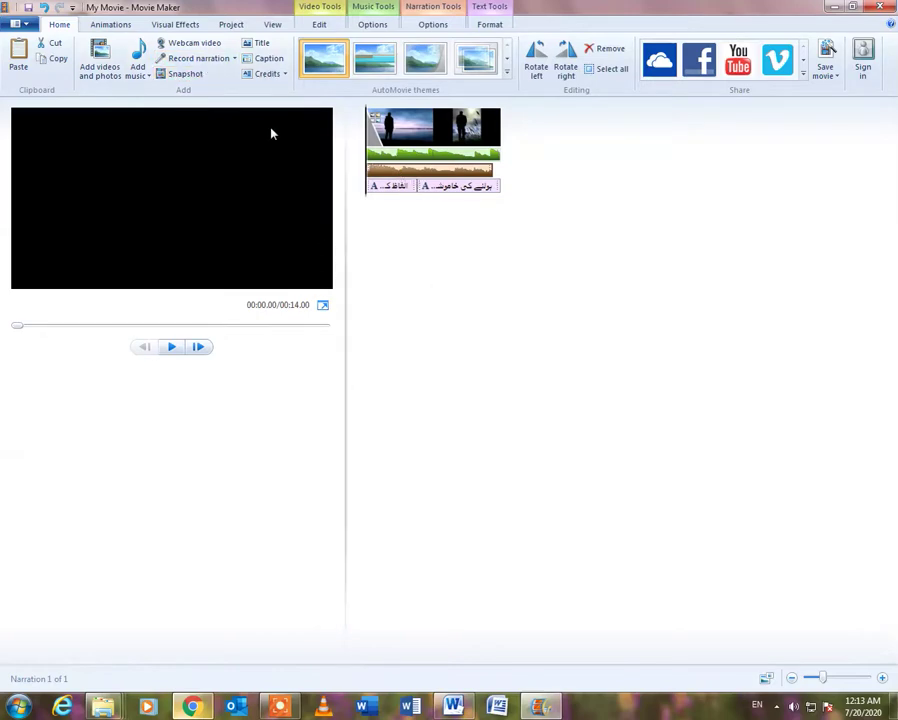
Step: Play the preview from about 1.4 to 6.7 seconds and select the first photo's caption
{"action": "left_click", "coordinate": [379, 125]}
{"action": "left_click", "coordinate": [171, 347]}
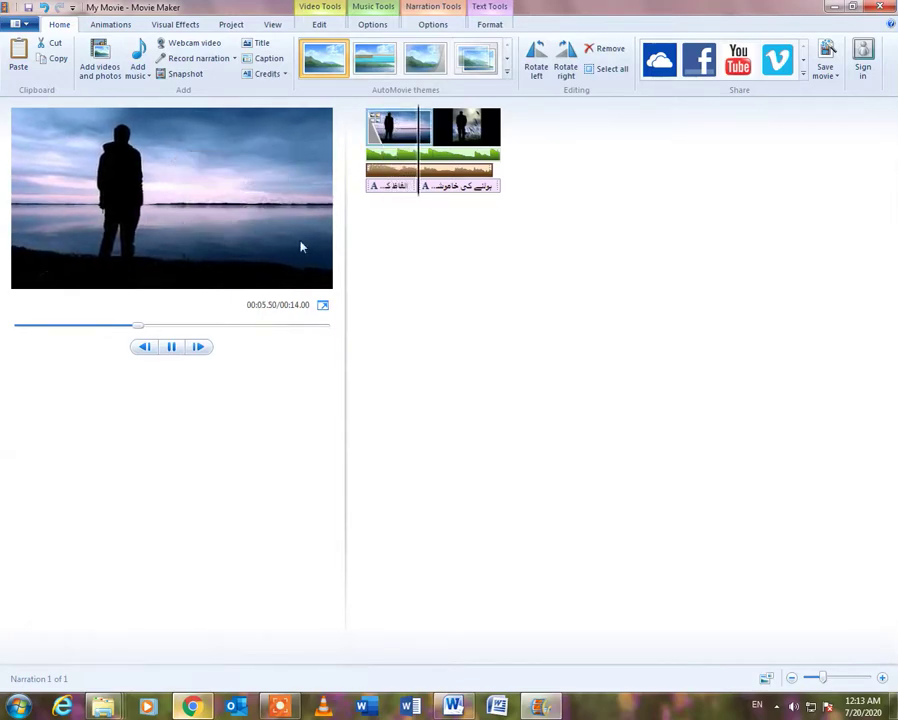
{"action": "left_click", "coordinate": [176, 347]}
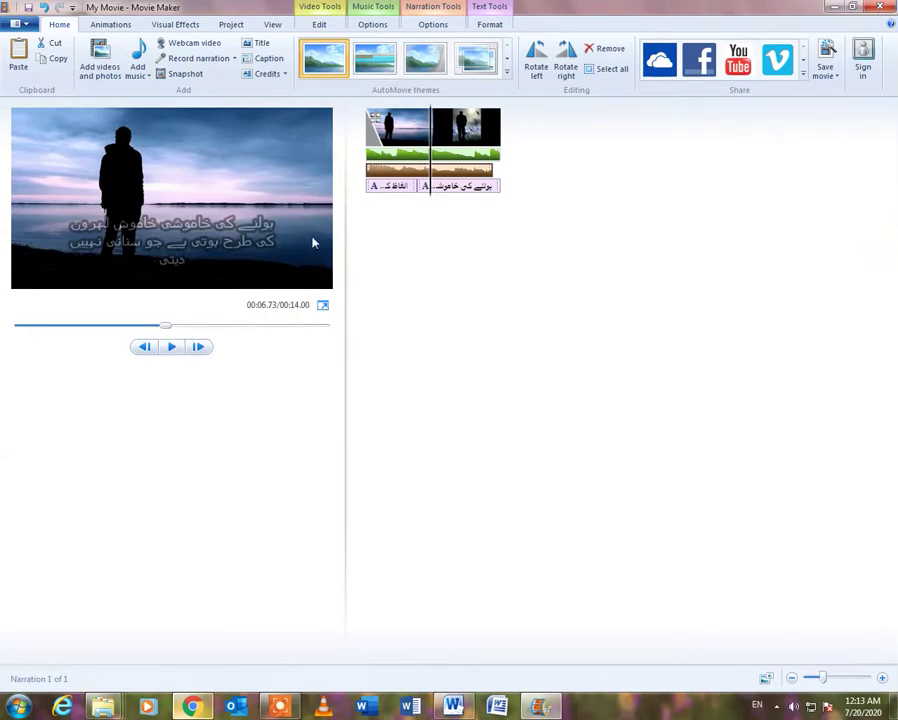
{"action": "left_click", "coordinate": [398, 193]}
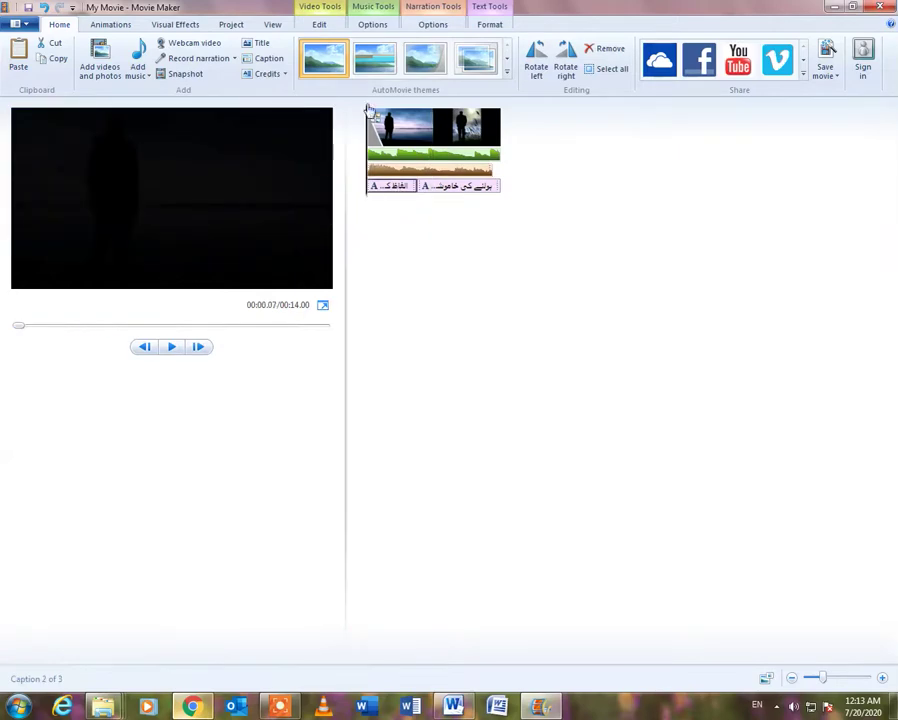
{"action": "left_click", "coordinate": [380, 186]}
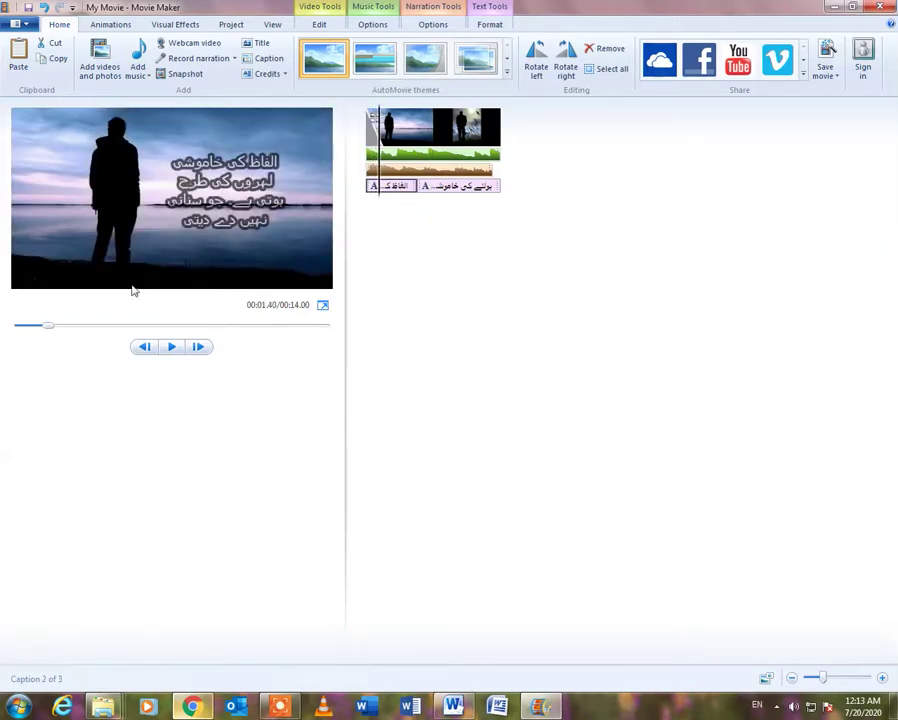
Step: Insert a title clip and replace its My Movie text with bold 'sdfsjfsjdf'
{"action": "left_click", "coordinate": [259, 43]}
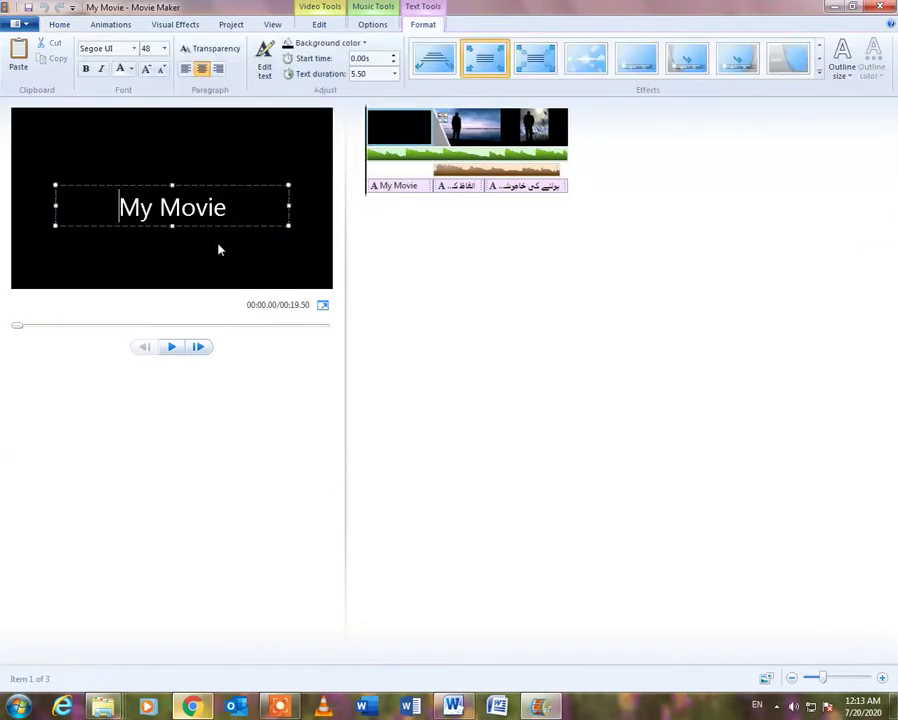
{"action": "left_click_drag", "start_coordinate": [230, 207], "coordinate": [12, 200]}
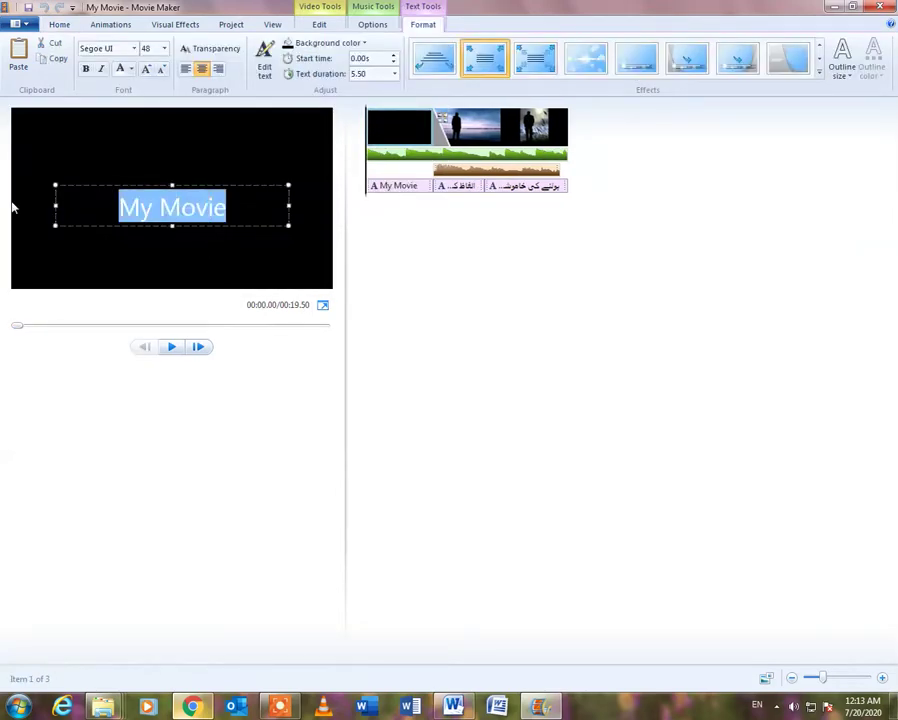
{"action": "type", "text": "sdfsjfsjdf"}
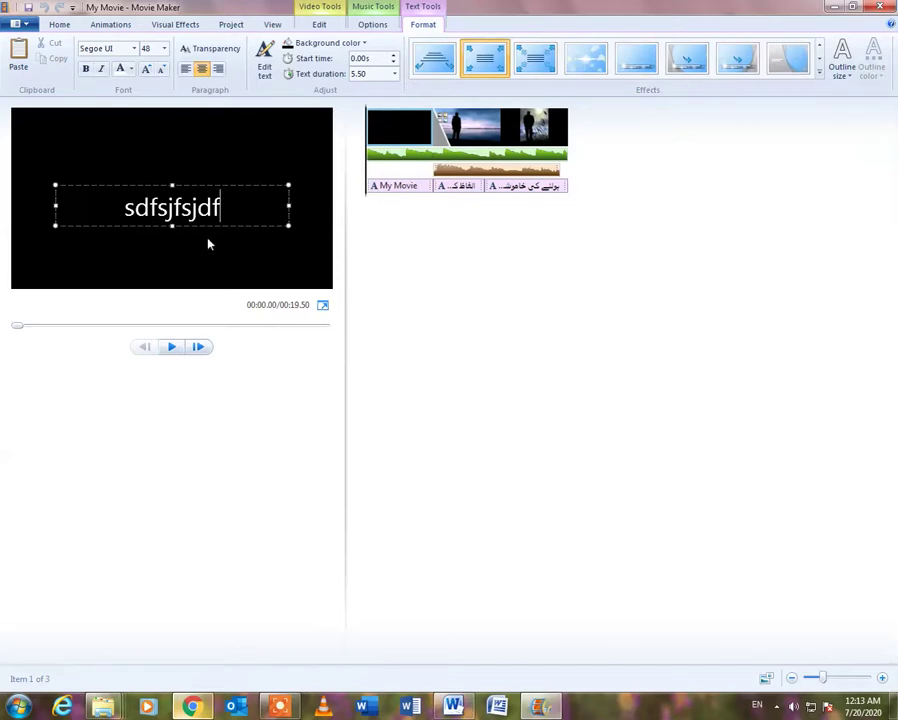
{"action": "left_click", "coordinate": [86, 69]}
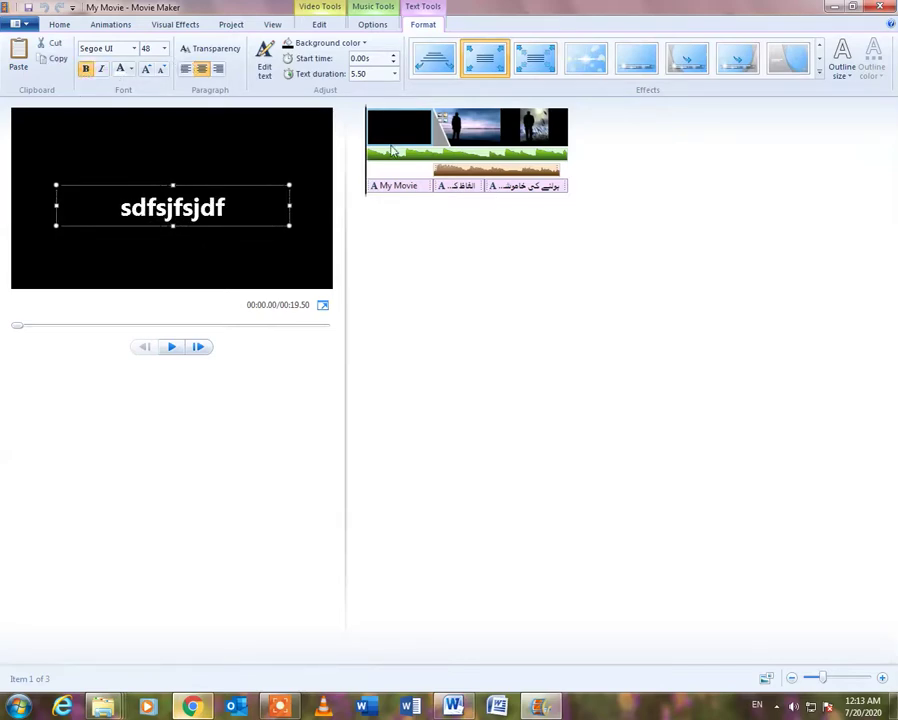
Step: Select and reposition the title caption on the caption track, then play the preview
{"action": "left_click", "coordinate": [397, 188]}
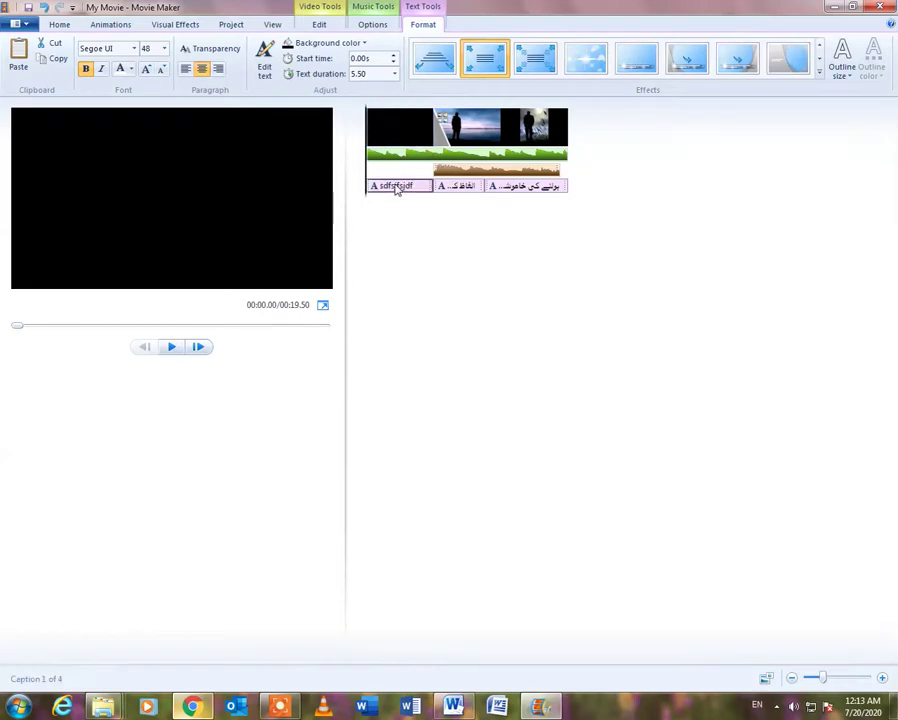
{"action": "mouse_move", "coordinate": [459, 188]}
{"action": "left_mouse_down"}
{"action": "mouse_move", "coordinate": [430, 190]}
{"action": "mouse_move", "coordinate": [436, 214]}
{"action": "left_mouse_up"}
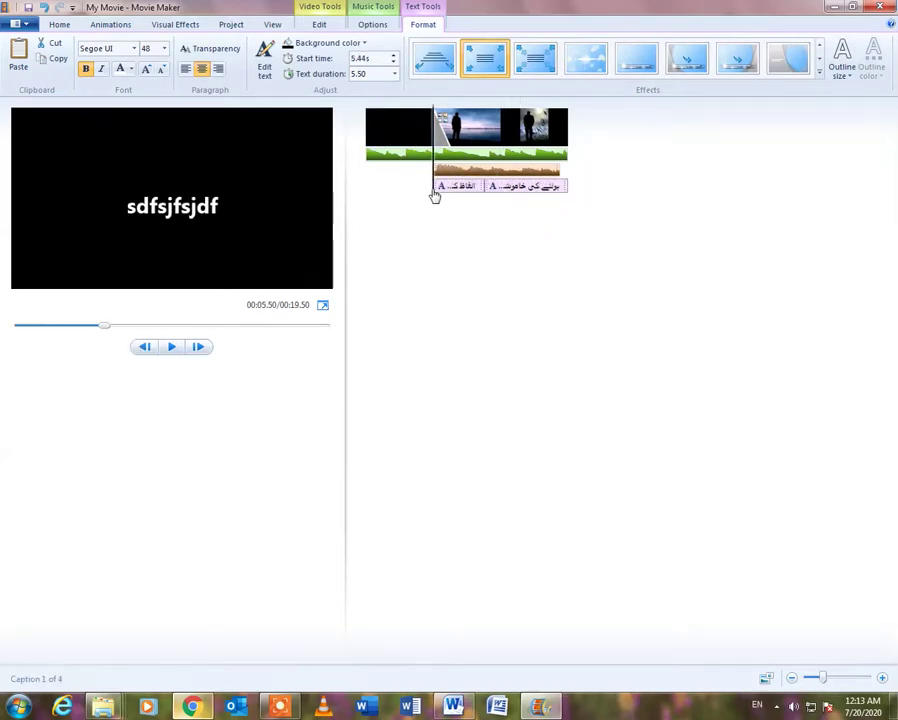
{"action": "left_click", "coordinate": [173, 348]}
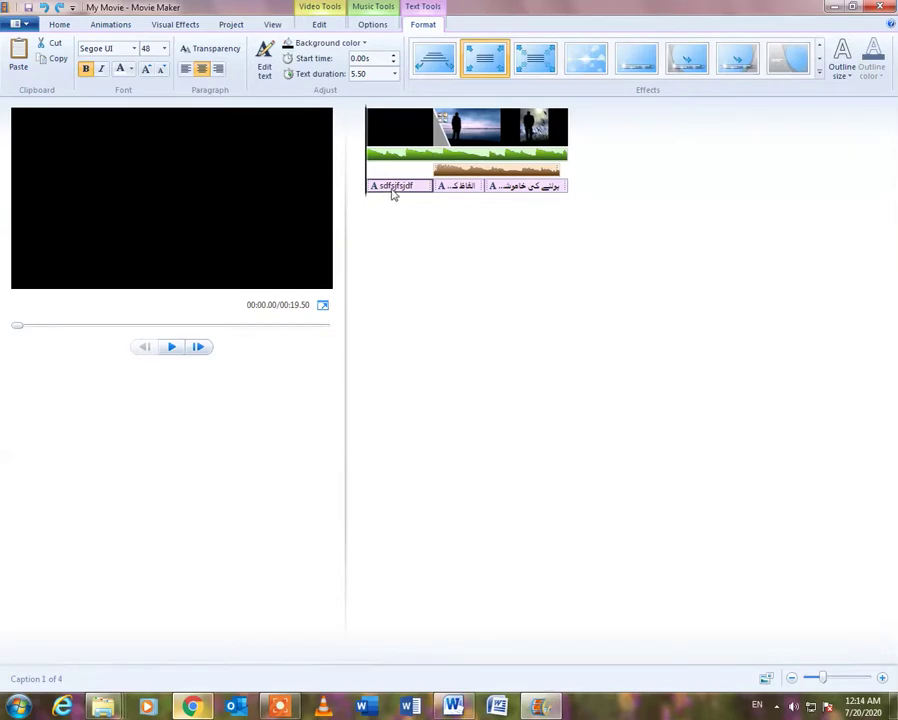
Step: Undo a trial caption move, then drag the narration clip to the movie's start
{"action": "mouse_move", "coordinate": [394, 195]}
{"action": "left_mouse_down"}
{"action": "mouse_move", "coordinate": [473, 217]}
{"action": "mouse_move", "coordinate": [421, 221]}
{"action": "mouse_move", "coordinate": [385, 196]}
{"action": "left_mouse_up"}
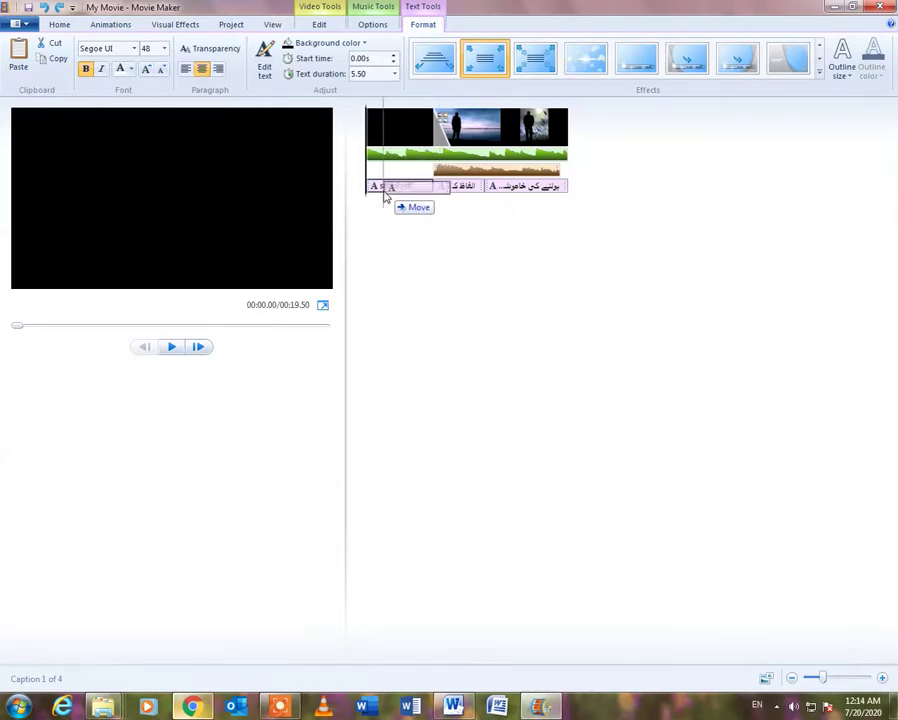
{"action": "left_click_drag", "start_coordinate": [385, 196], "coordinate": [432, 190]}
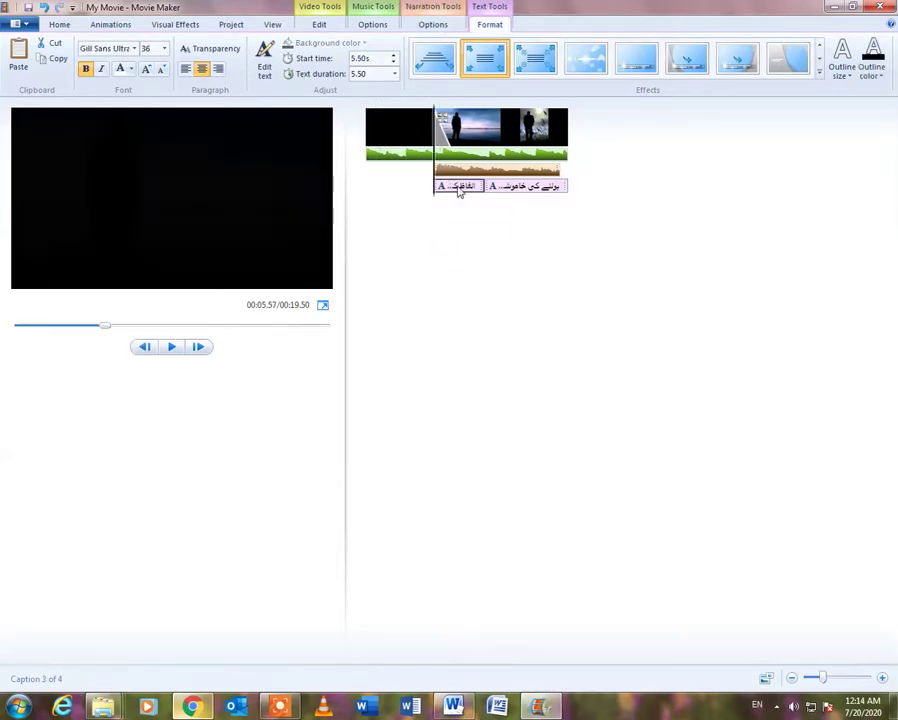
{"action": "key", "text": "ctrl+z"}
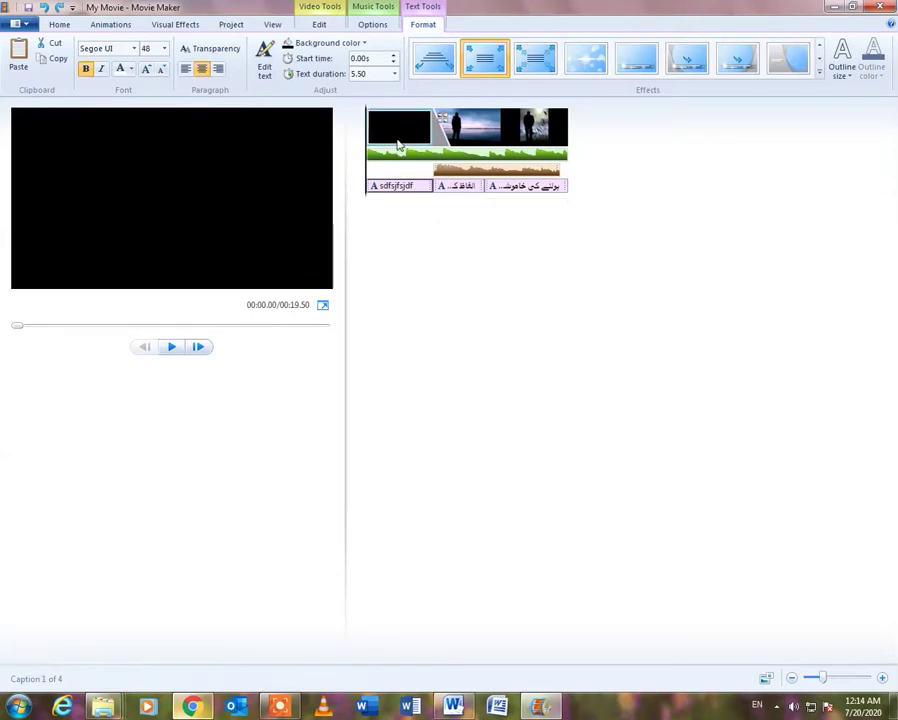
{"action": "left_click", "coordinate": [398, 146]}
{"action": "left_click_drag", "start_coordinate": [444, 178], "coordinate": [368, 180]}
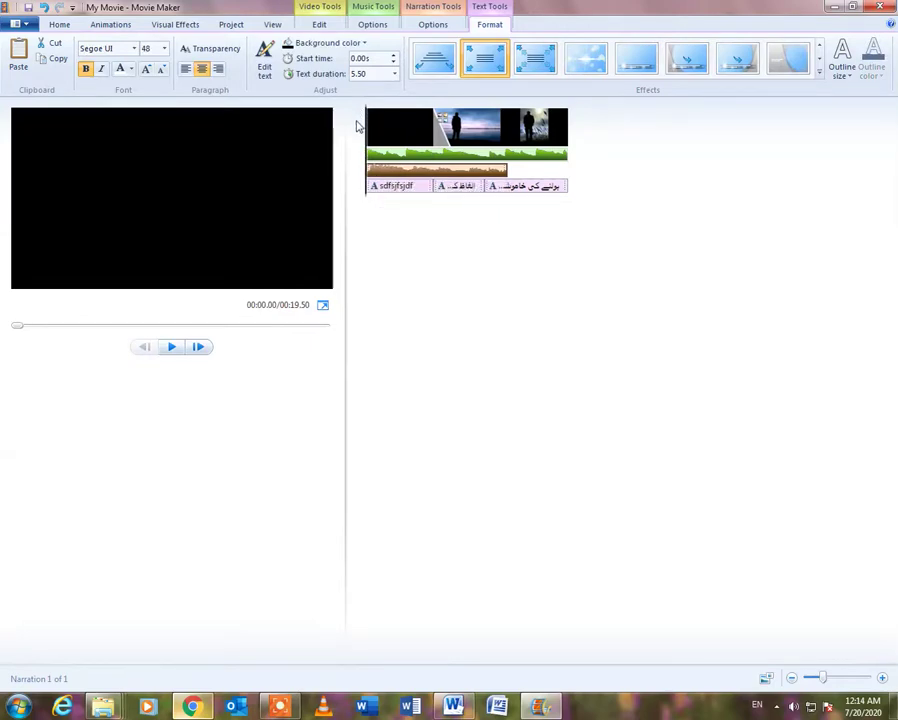
Step: Preview, then shift the 'sdfsjfsjdf' caption to start at 3.32 seconds
{"action": "left_click", "coordinate": [170, 347]}
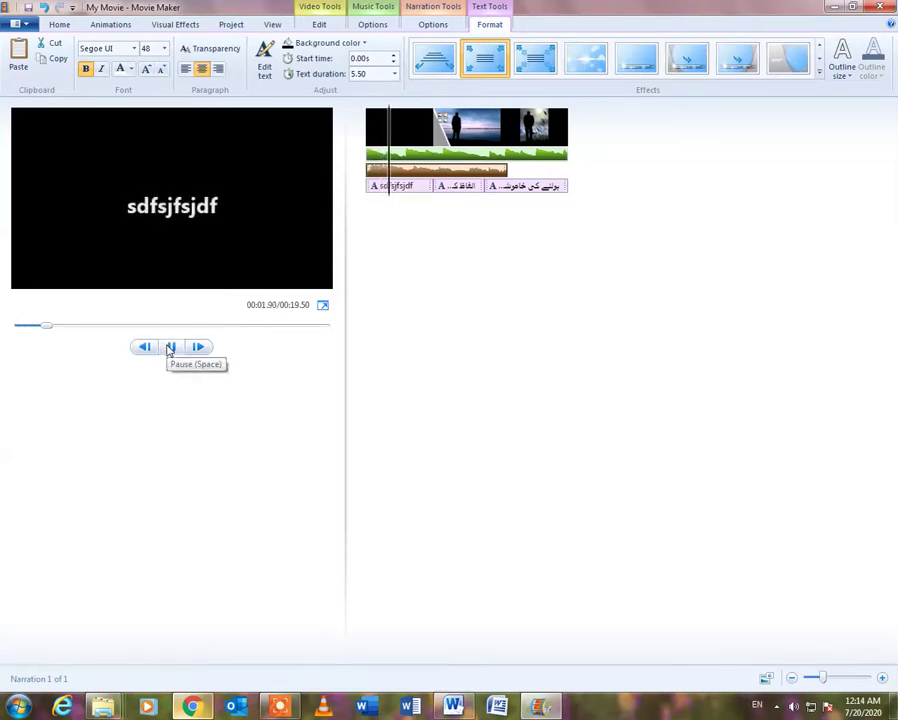
{"action": "left_click", "coordinate": [170, 347]}
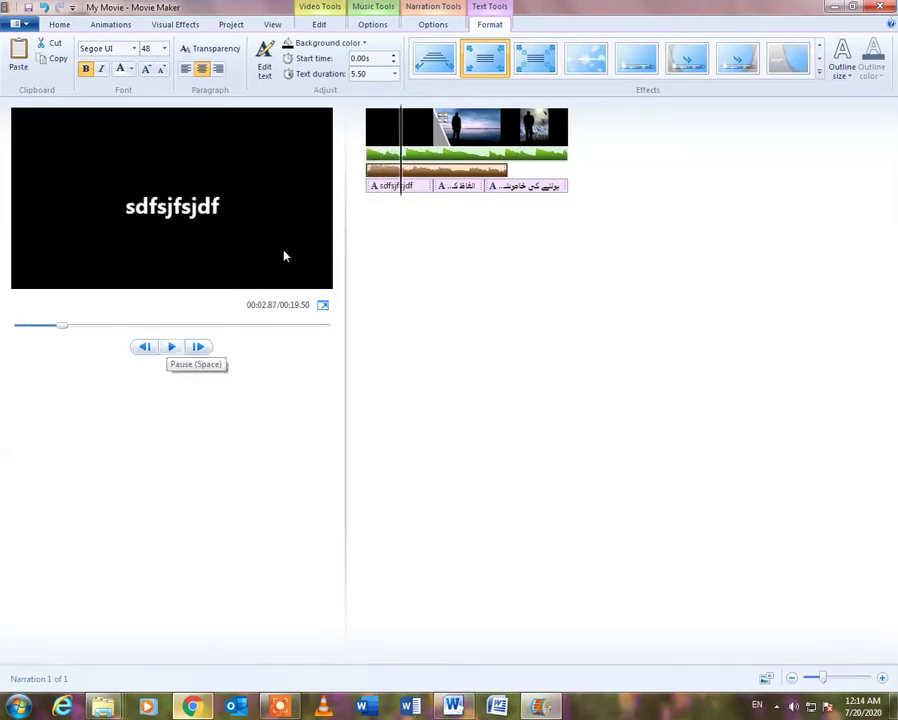
{"action": "left_click", "coordinate": [372, 187]}
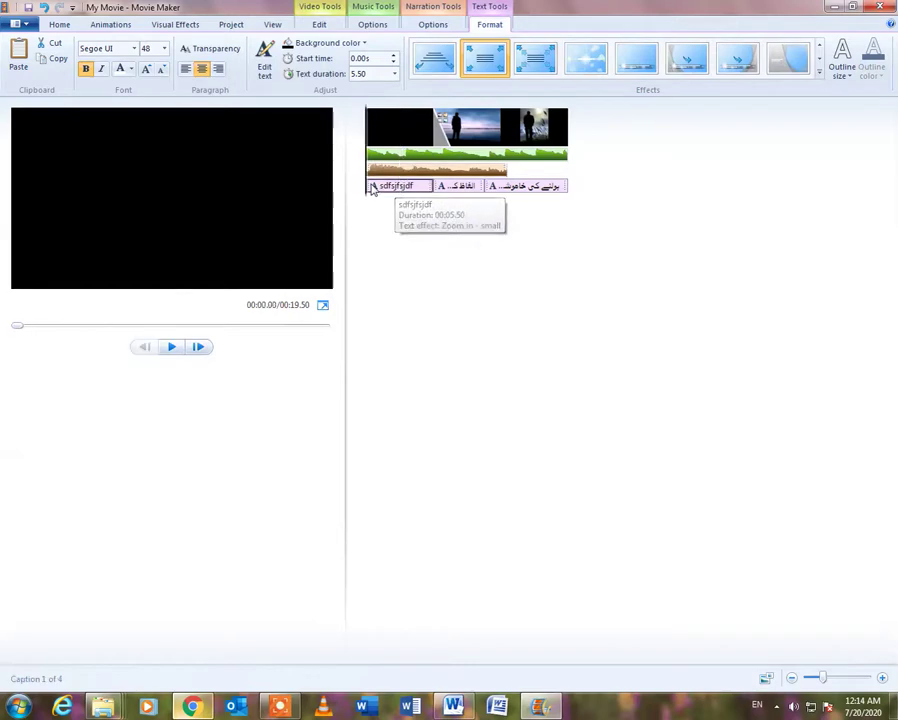
{"action": "left_click_drag", "start_coordinate": [374, 186], "coordinate": [391, 193]}
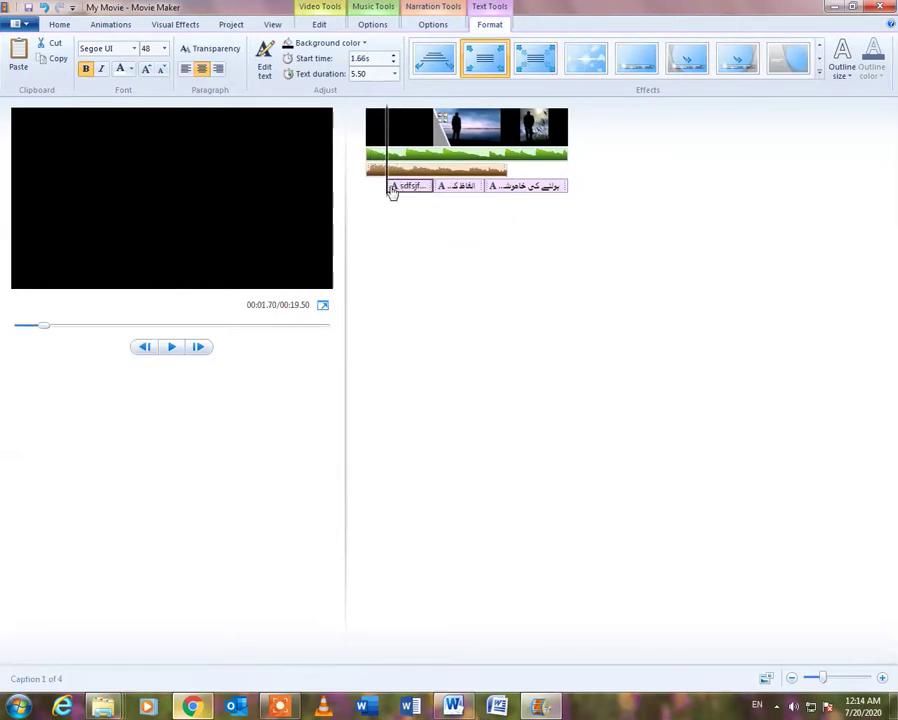
{"action": "mouse_move", "coordinate": [391, 193]}
{"action": "left_mouse_down"}
{"action": "mouse_move", "coordinate": [377, 187]}
{"action": "mouse_move", "coordinate": [462, 190]}
{"action": "left_mouse_up"}
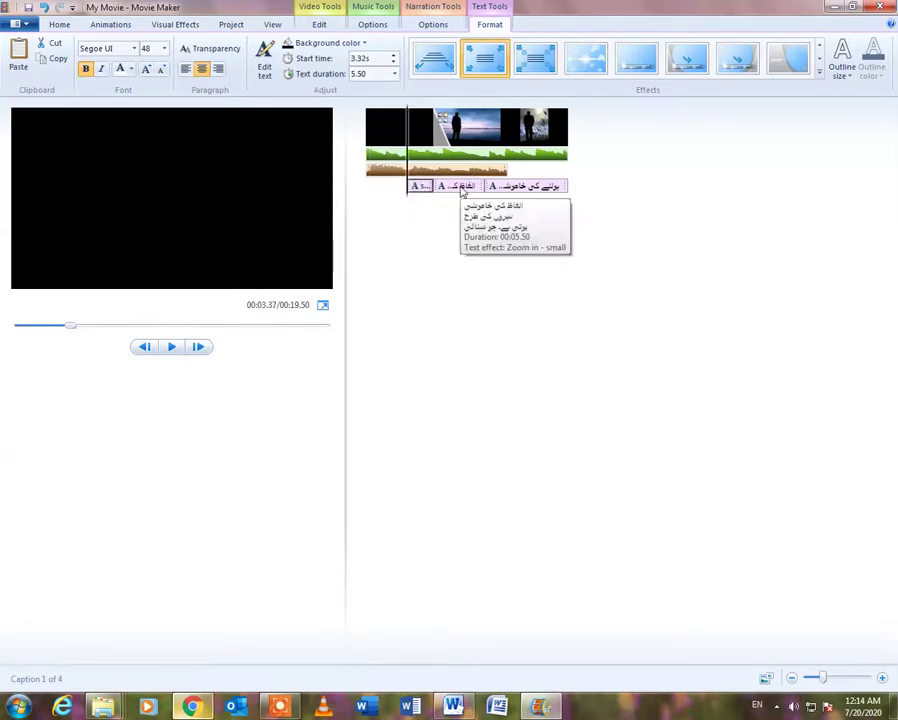